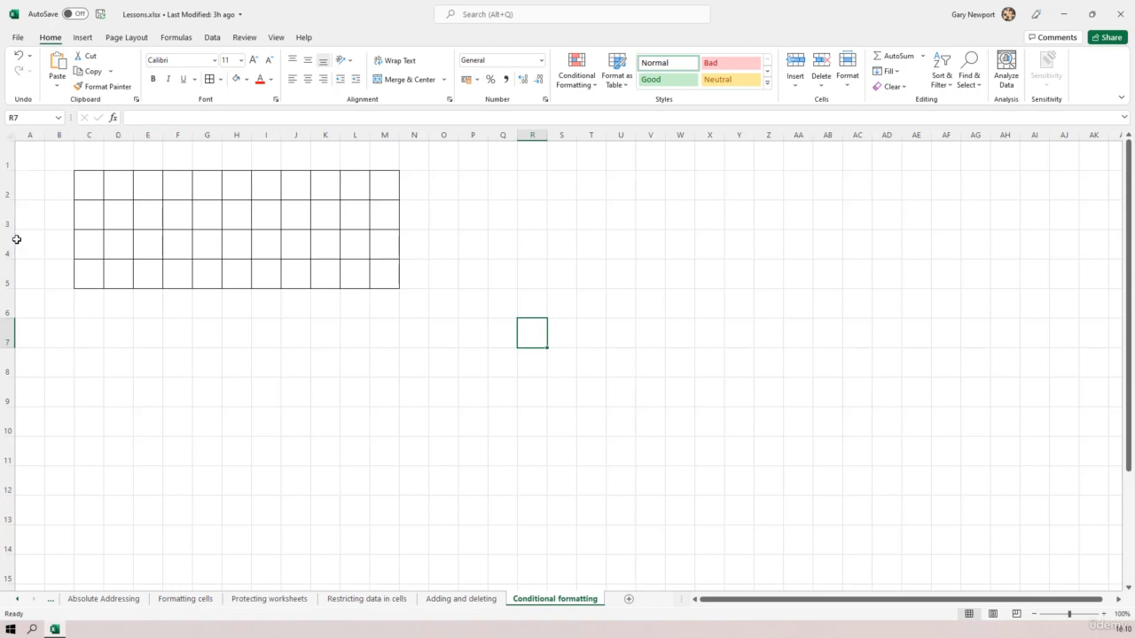
{"action": "left_click", "coordinate": [89, 186]}
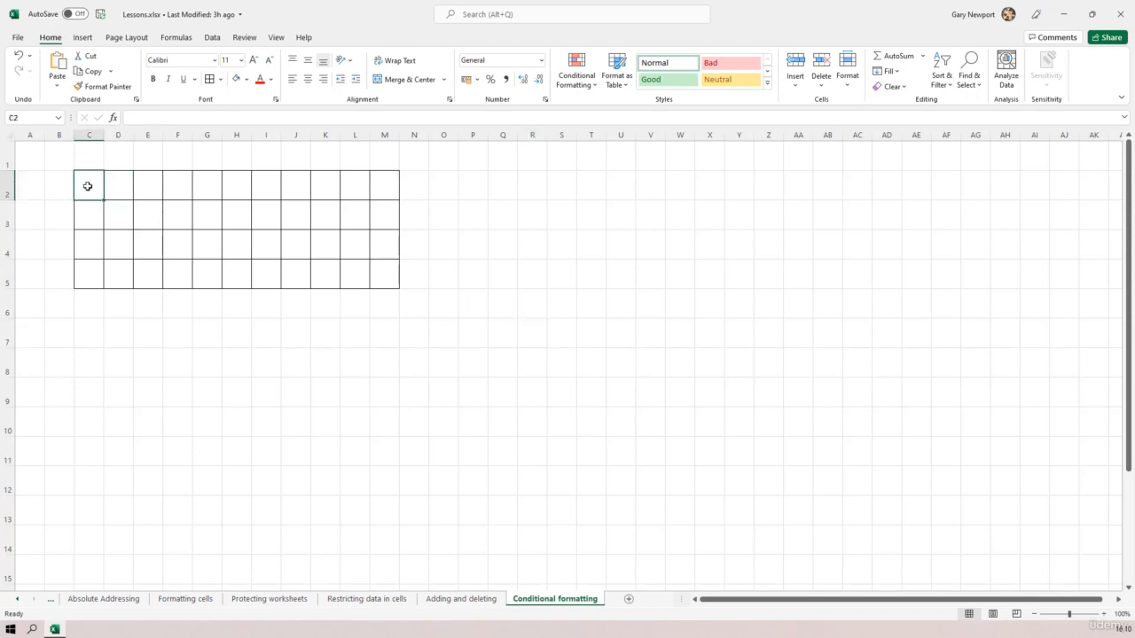
{"action": "left_click_drag", "start_coordinate": [88, 186], "coordinate": [396, 272]}
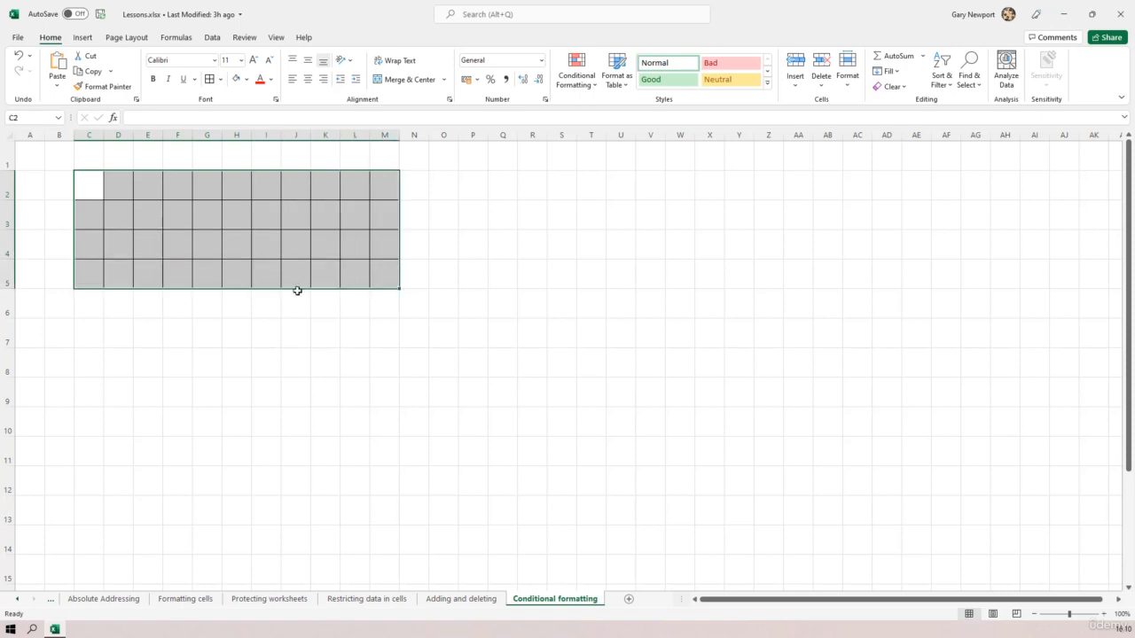
{"action": "left_click", "coordinate": [220, 80]}
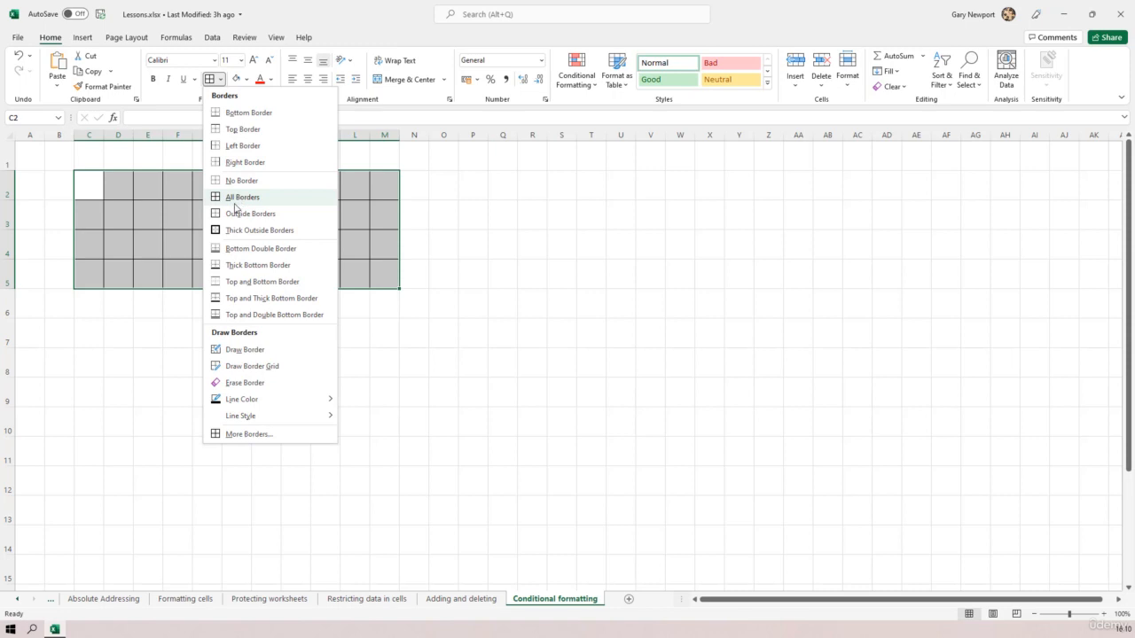
{"action": "left_click", "coordinate": [523, 319]}
{"action": "left_click", "coordinate": [247, 342]}
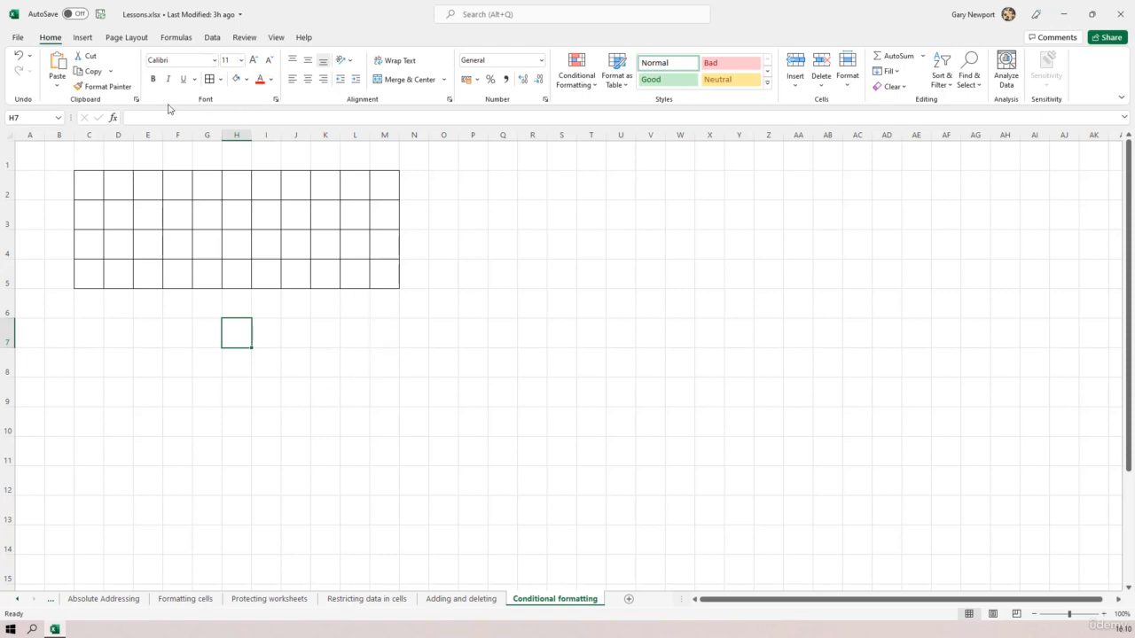
{"action": "left_click", "coordinate": [246, 80]}
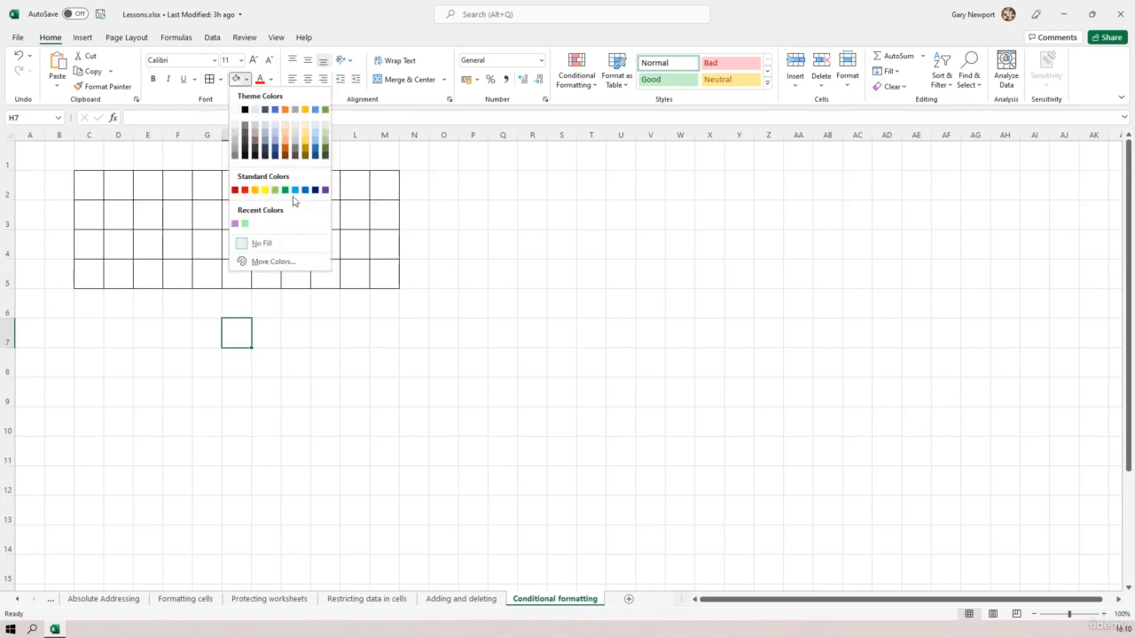
{"action": "left_click", "coordinate": [298, 402]}
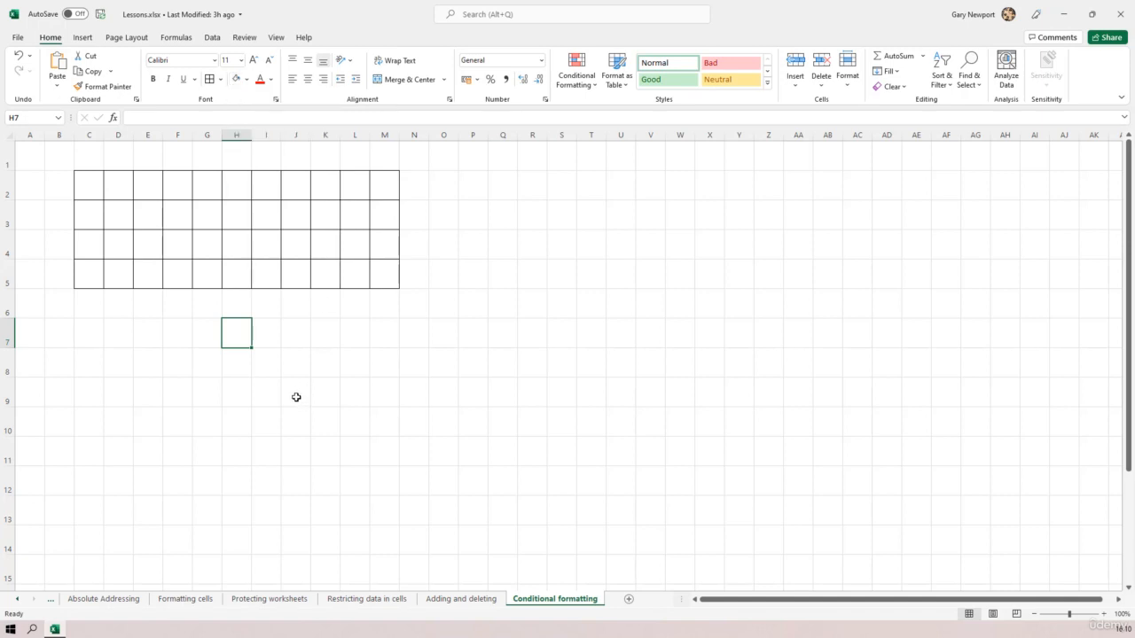
Step: Fill cell C2 with the standard blue color and undo the fill
{"action": "left_click", "coordinate": [80, 179]}
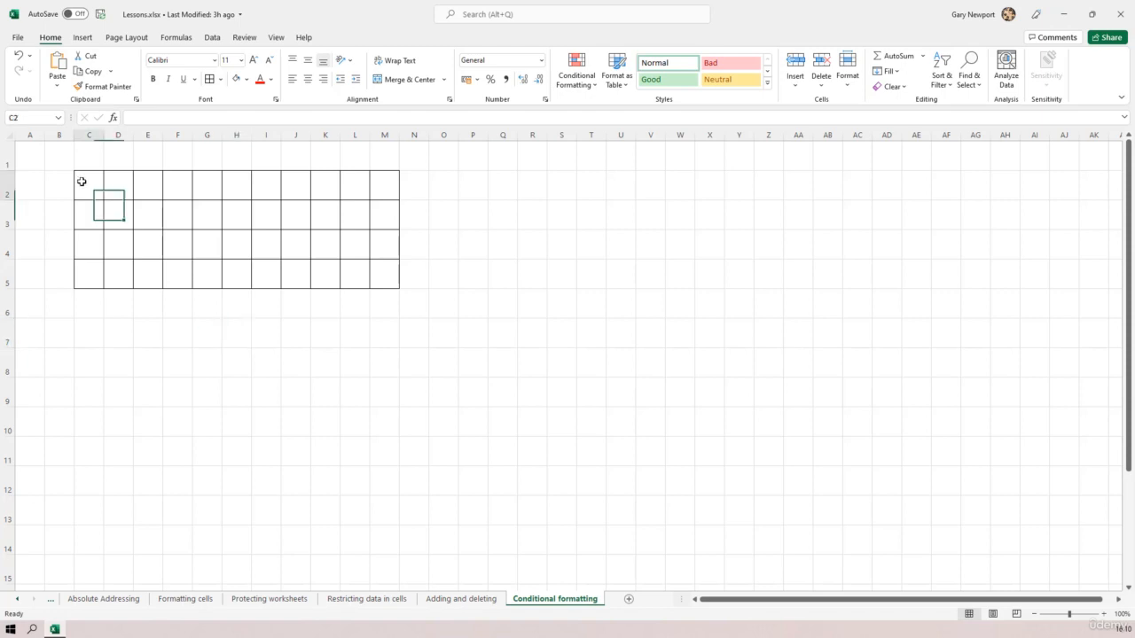
{"action": "left_click", "coordinate": [247, 80]}
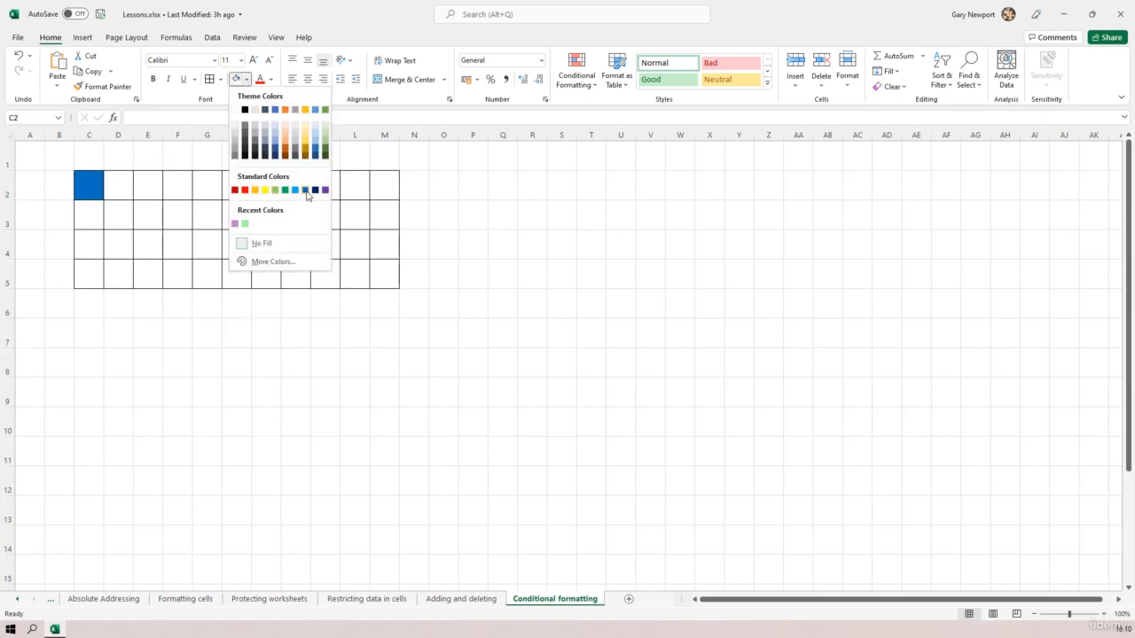
{"action": "left_click", "coordinate": [306, 191]}
{"action": "left_click", "coordinate": [299, 358]}
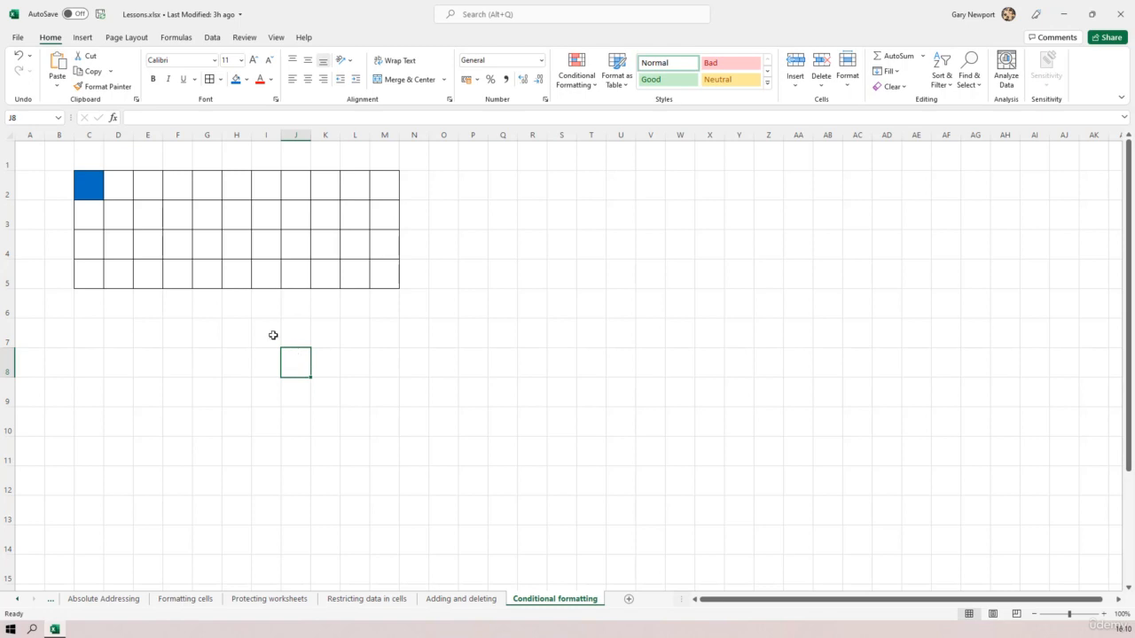
{"action": "left_click", "coordinate": [19, 55]}
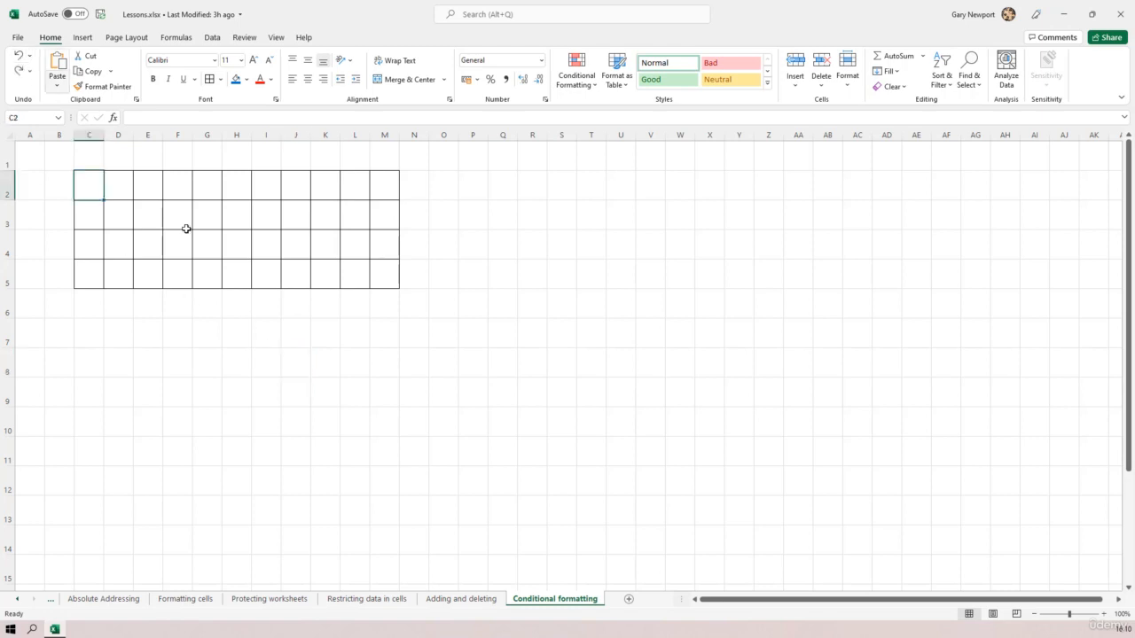
{"action": "left_click", "coordinate": [292, 353]}
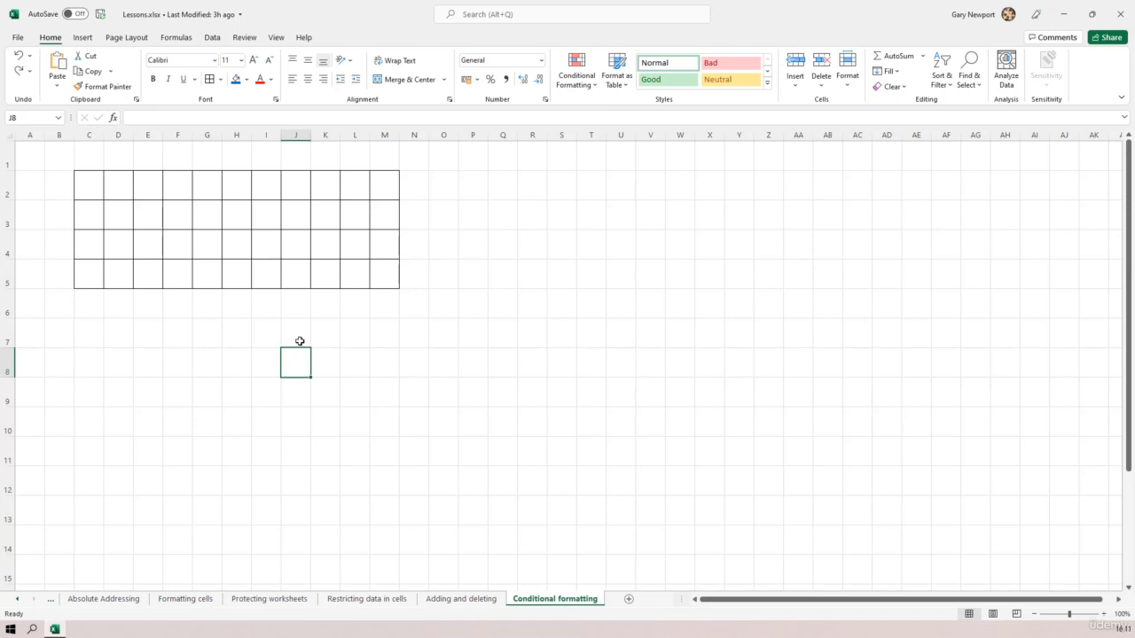
Step: Enter 1 in cell C2 and extend it as a number series across to M2 and down to row 5
{"action": "left_click", "coordinate": [89, 182]}
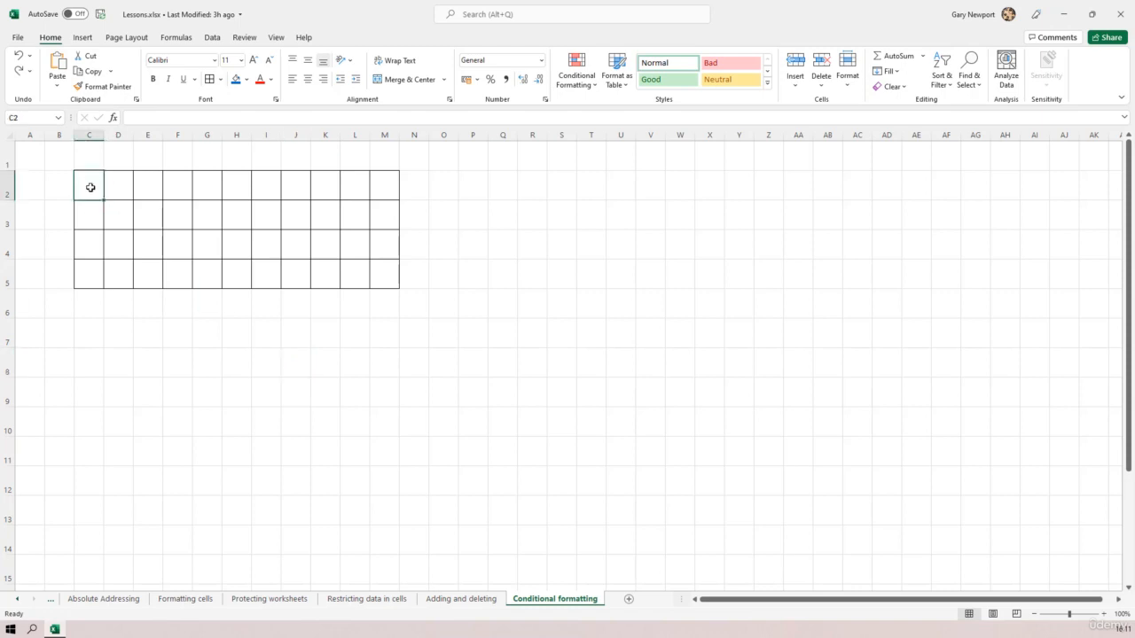
{"action": "double_click", "coordinate": [99, 195]}
{"action": "type", "text": "1"}
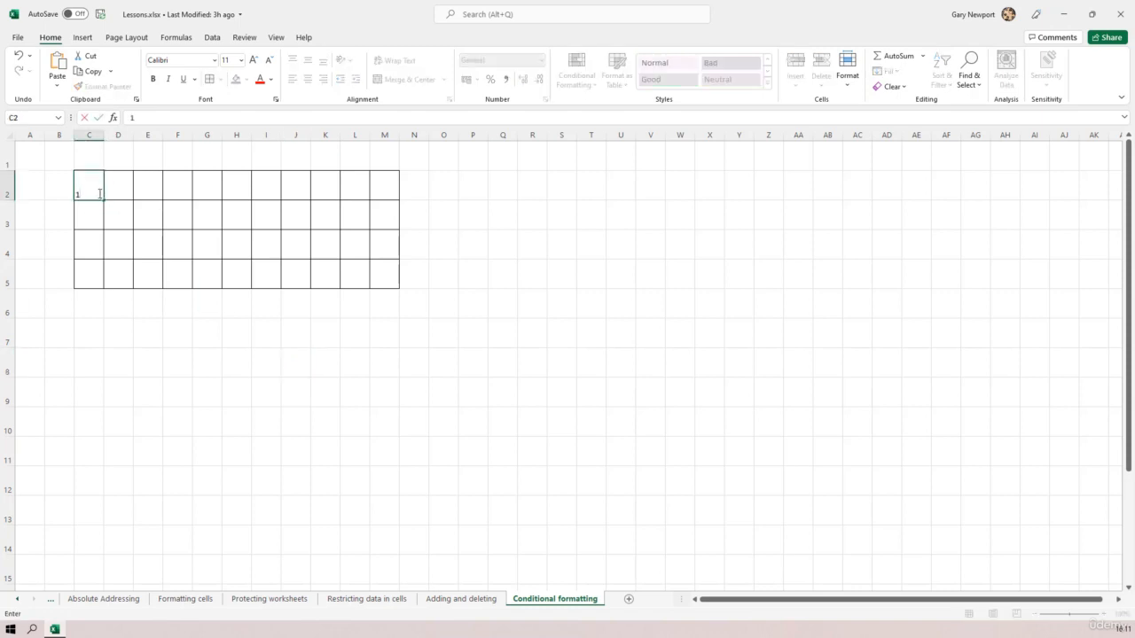
{"action": "key", "text": "ctrl+Return"}
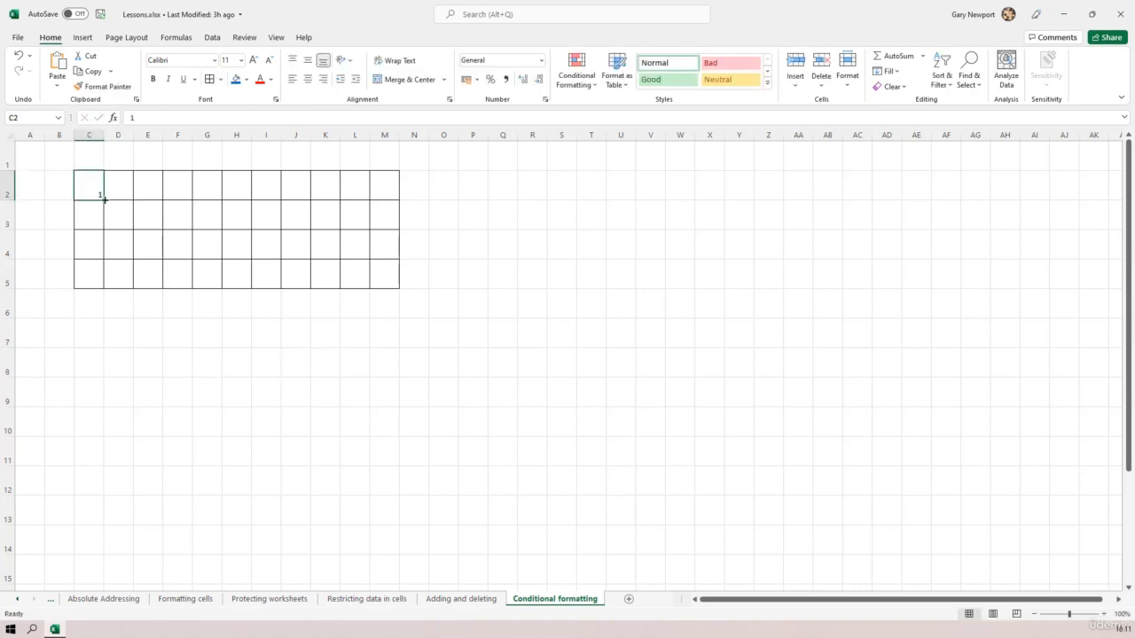
{"action": "left_click_drag", "start_coordinate": [103, 200], "coordinate": [401, 213]}
{"action": "left_click", "coordinate": [436, 234]}
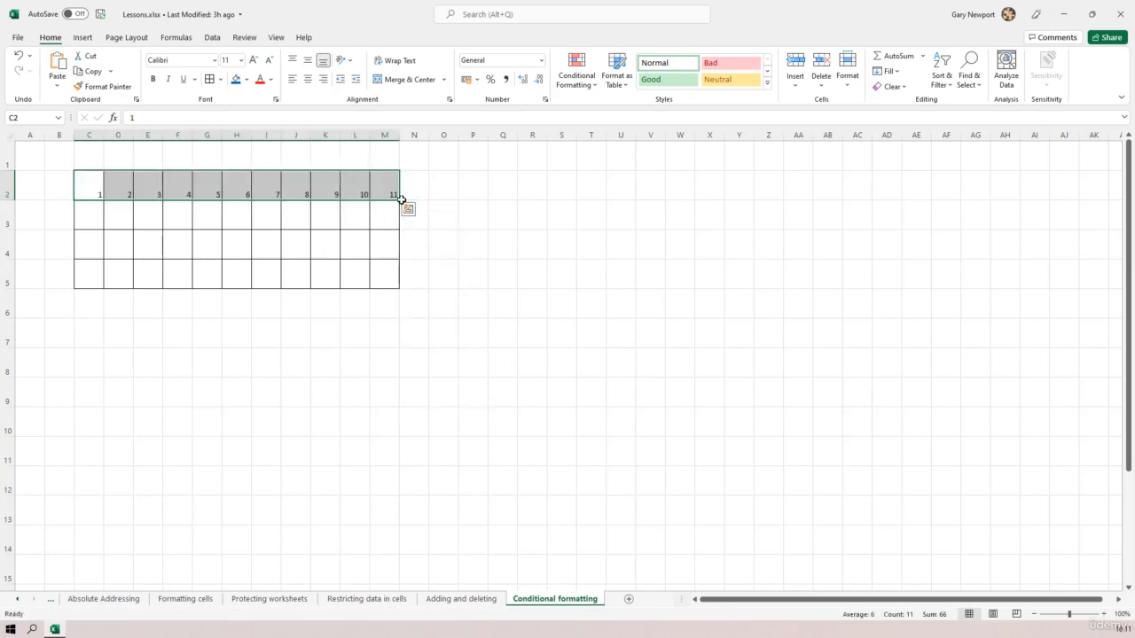
{"action": "left_click_drag", "start_coordinate": [400, 201], "coordinate": [397, 283]}
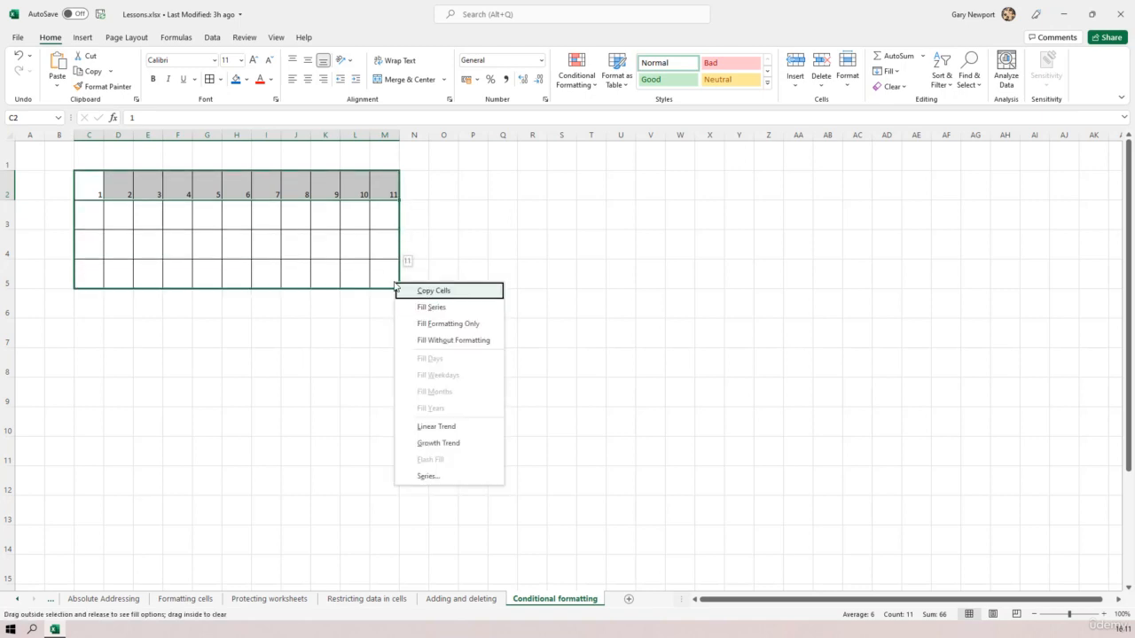
{"action": "left_click", "coordinate": [431, 308]}
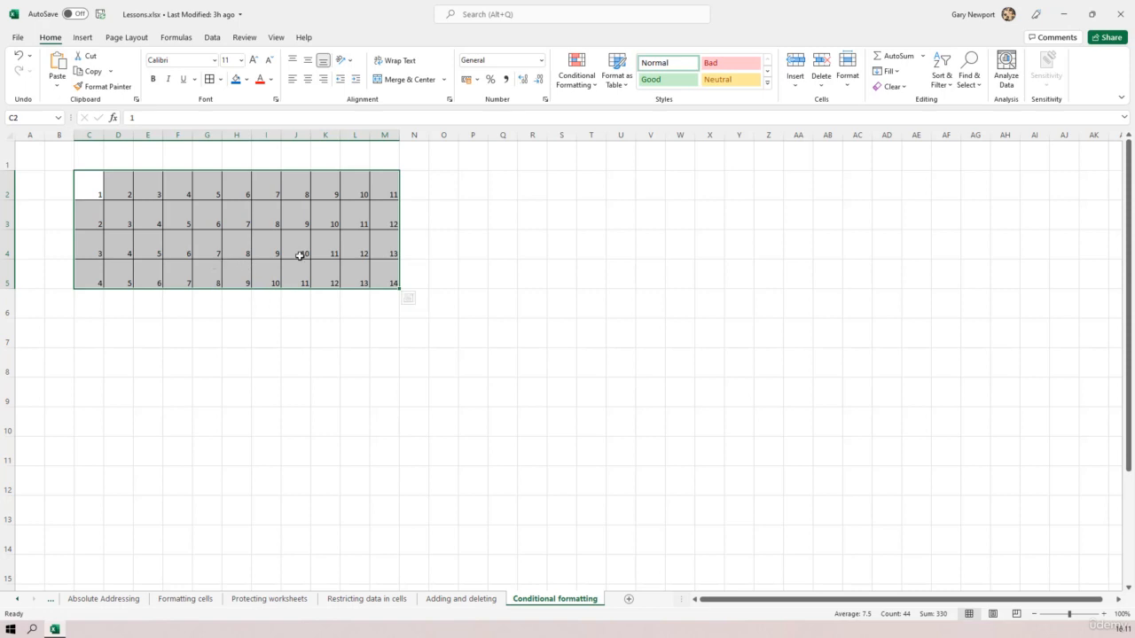
Step: Open the Conditional Formatting Rules Manager for the number grid C2:M5
{"action": "left_click", "coordinate": [593, 85]}
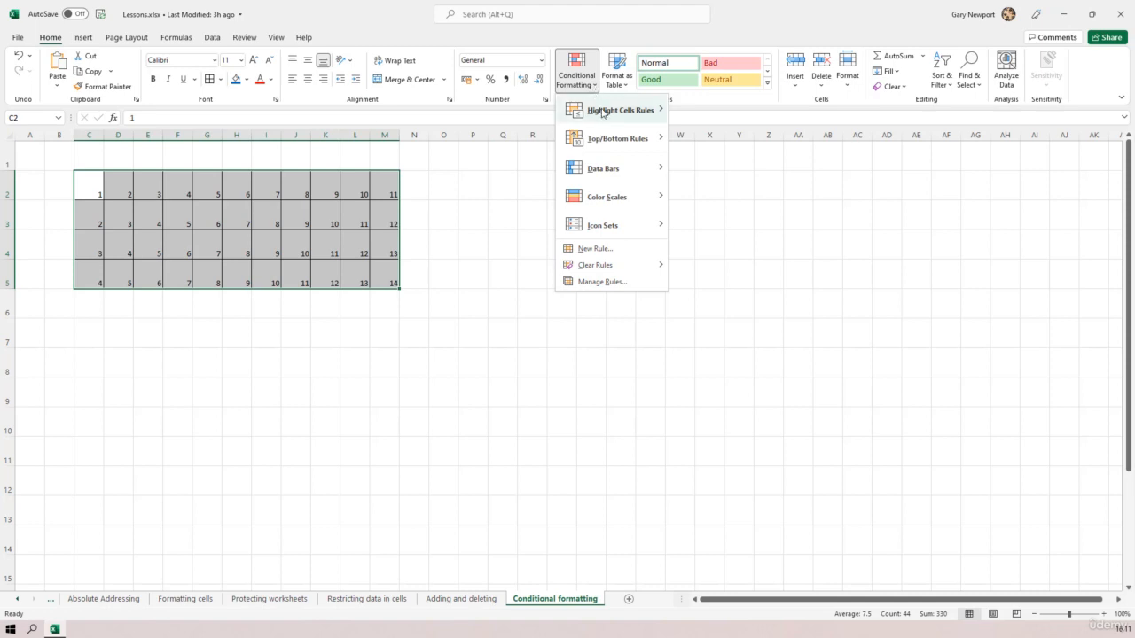
{"action": "mouse_move", "coordinate": [603, 112]}
{"action": "mouse_move", "coordinate": [603, 140]}
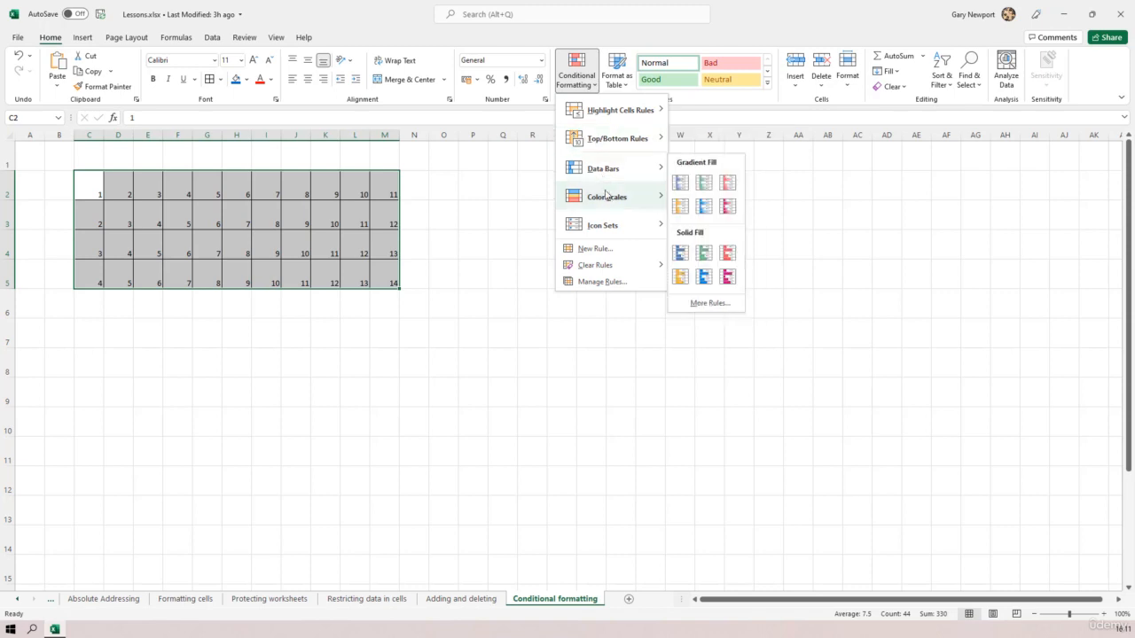
{"action": "mouse_move", "coordinate": [595, 227]}
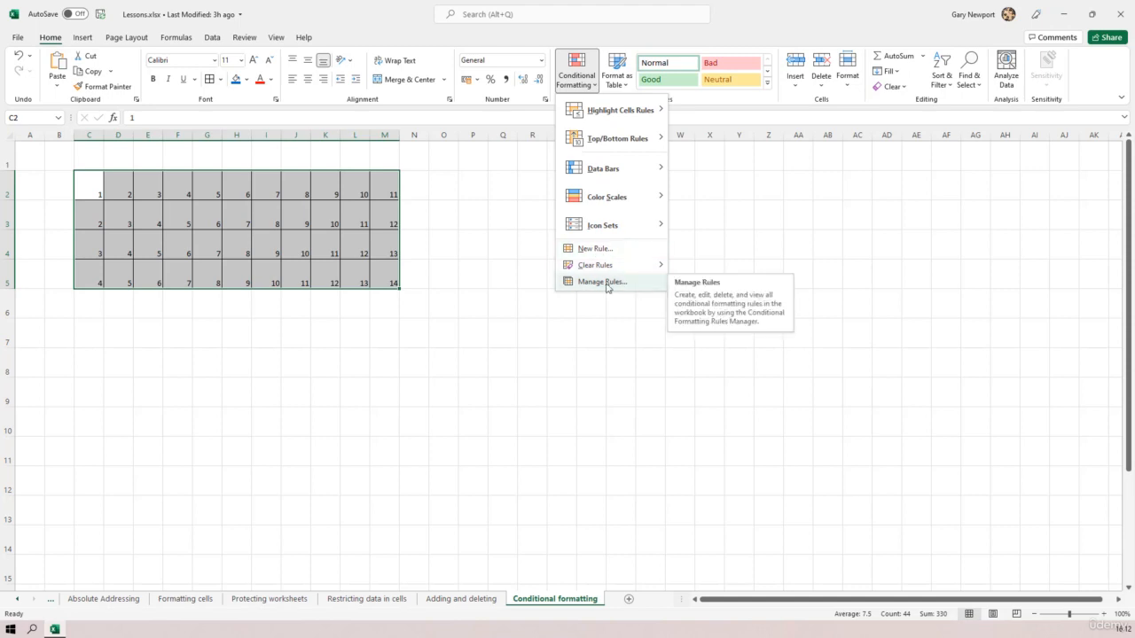
{"action": "mouse_move", "coordinate": [604, 269]}
{"action": "left_click", "coordinate": [600, 282]}
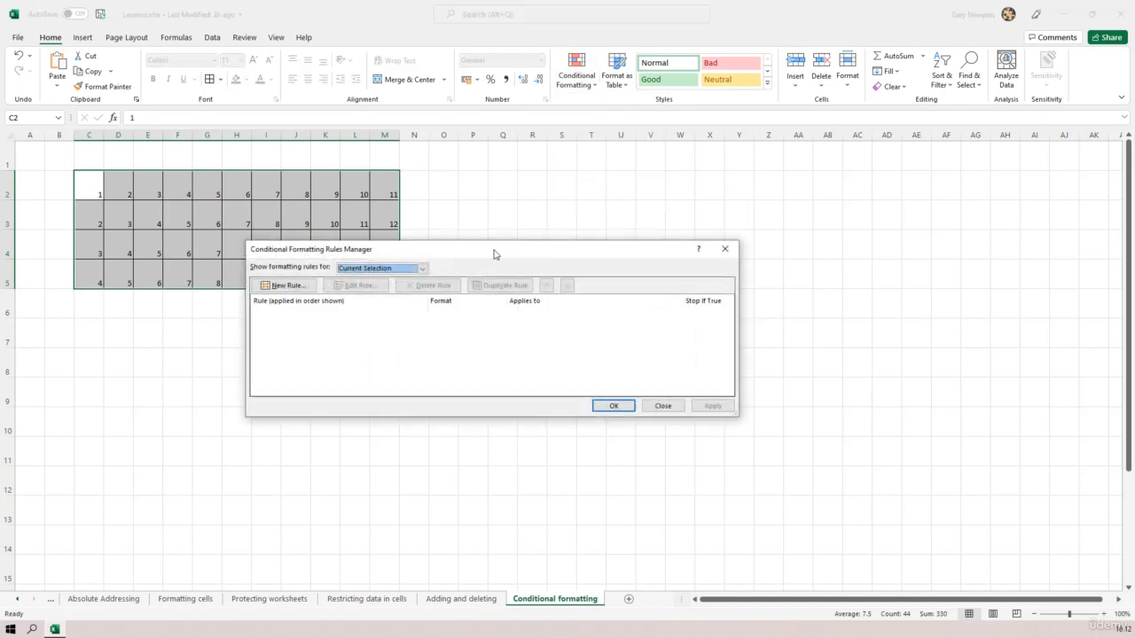
{"action": "left_click_drag", "start_coordinate": [494, 255], "coordinate": [699, 248]}
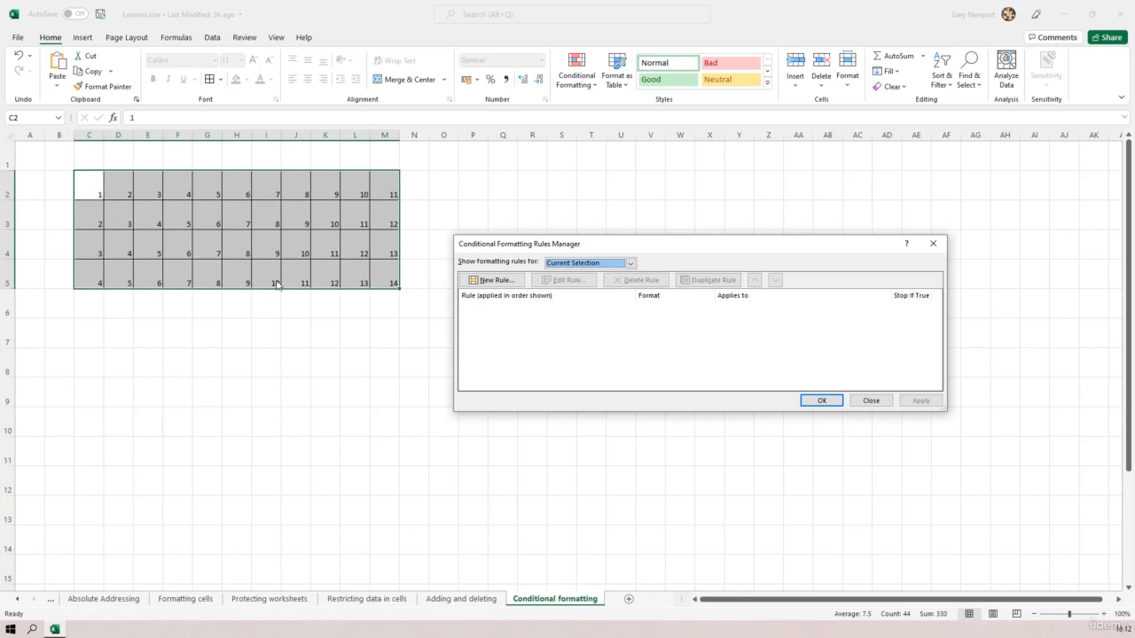
Step: Start a new 2-Color Scale rule with the Number type for both ends, minimum 5 and maximum 10
{"action": "left_click", "coordinate": [493, 281]}
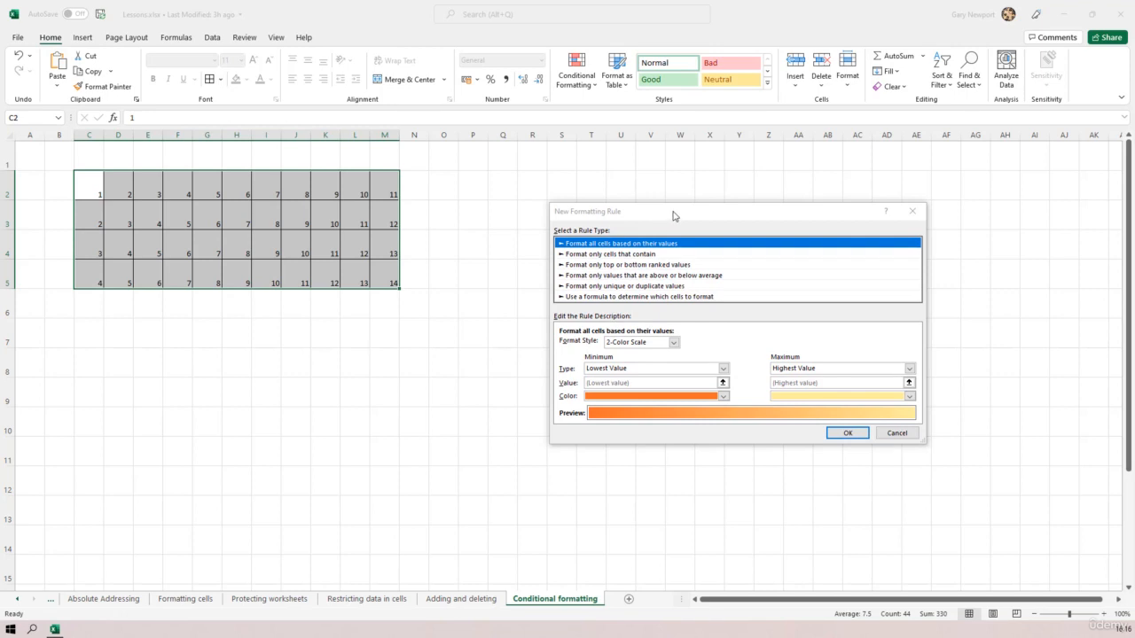
{"action": "left_click_drag", "start_coordinate": [673, 215], "coordinate": [631, 210]}
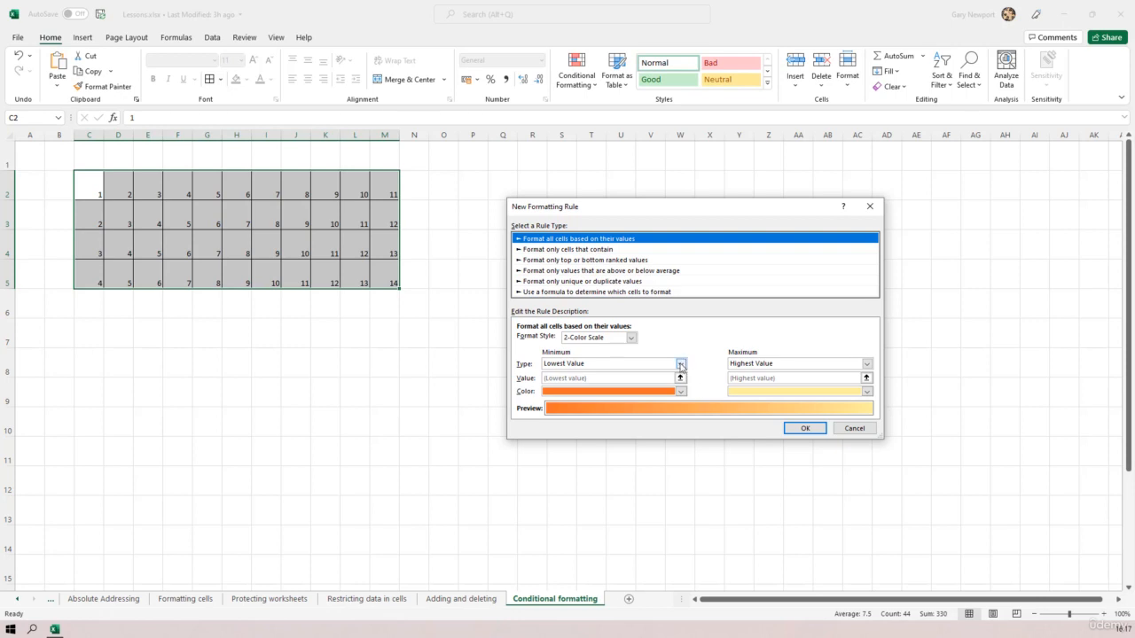
{"action": "left_click", "coordinate": [680, 364]}
{"action": "left_click", "coordinate": [556, 383]}
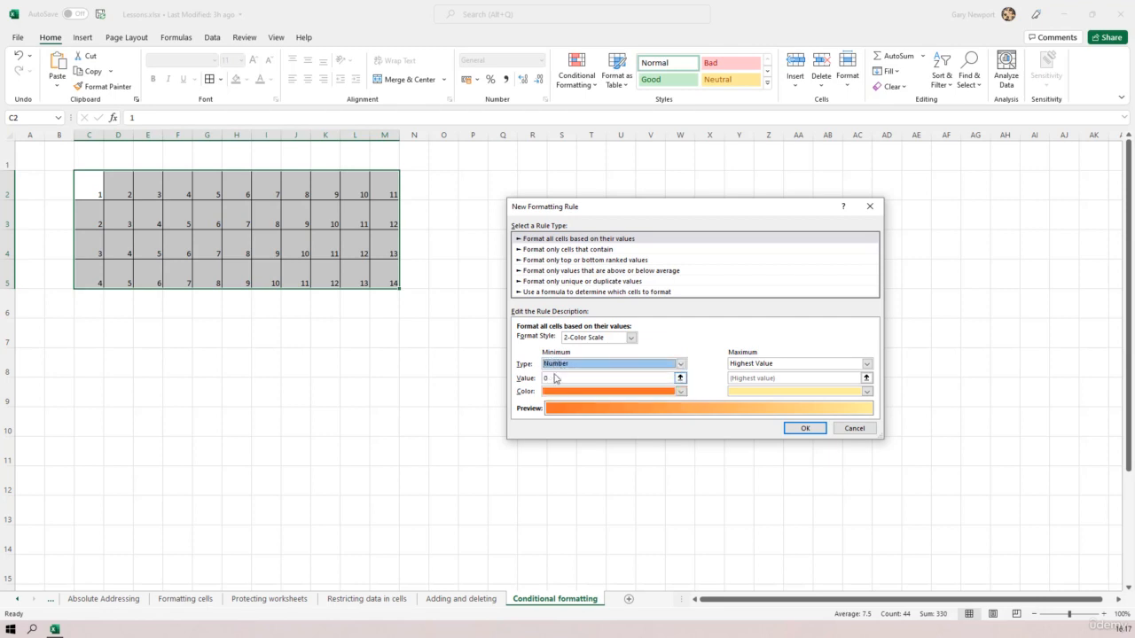
{"action": "left_click", "coordinate": [557, 378]}
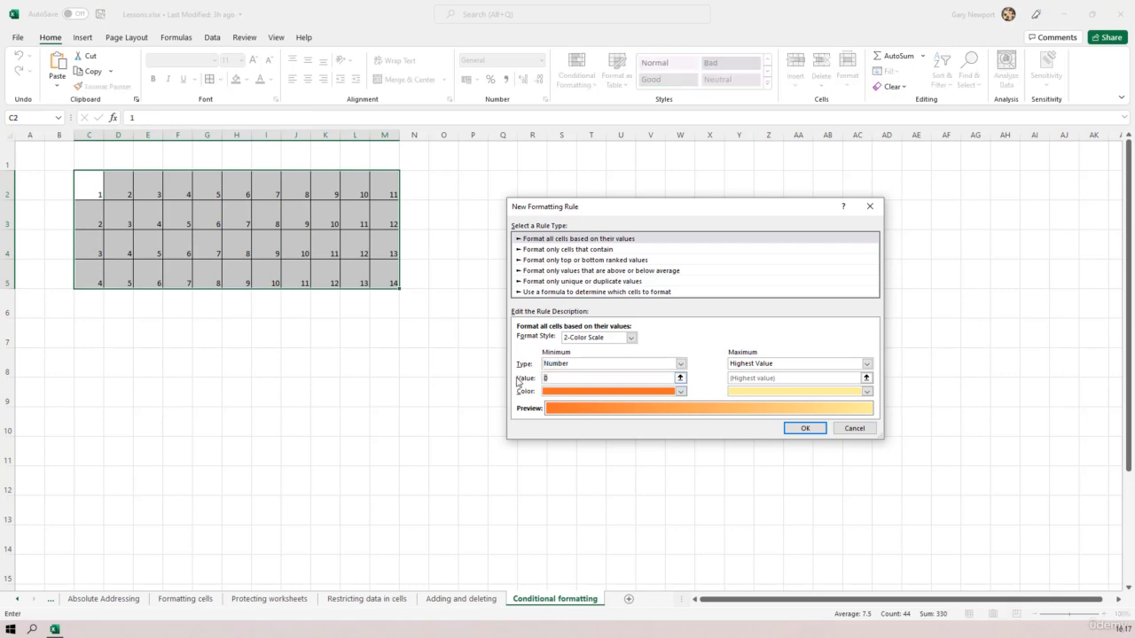
{"action": "type", "text": "5"}
{"action": "left_click", "coordinate": [765, 365]}
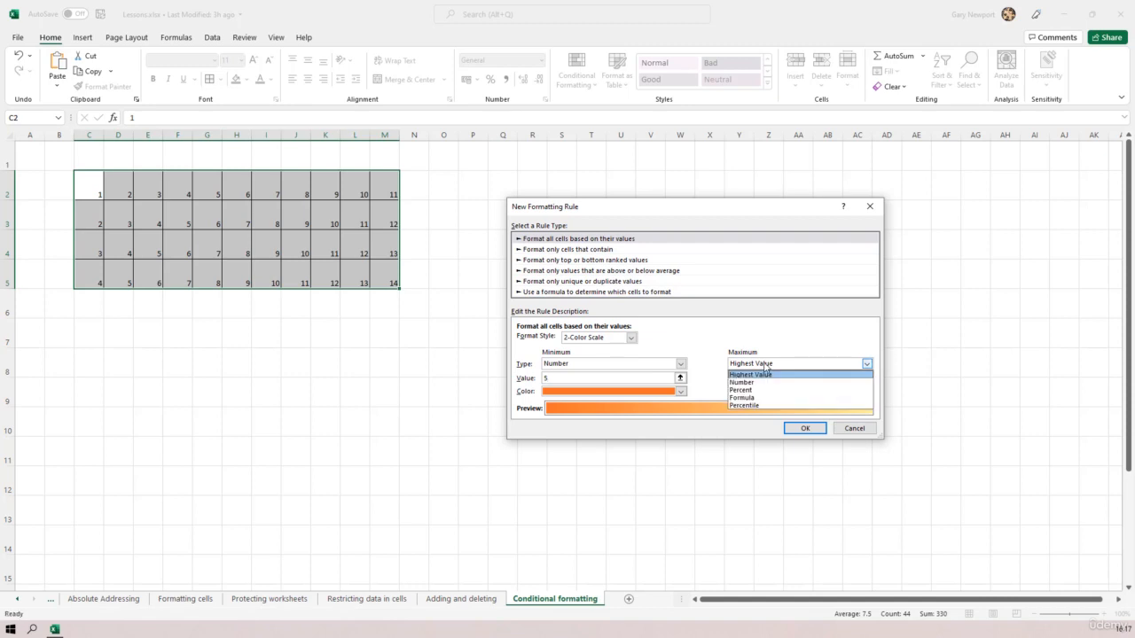
{"action": "left_click", "coordinate": [740, 383]}
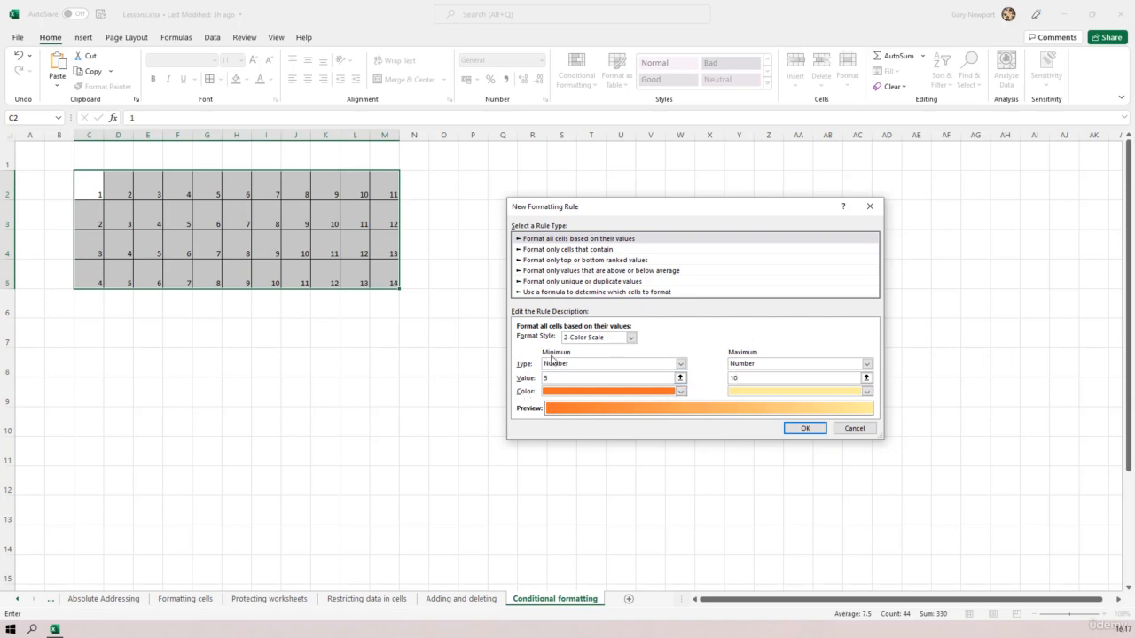
Step: Color the scale green at the minimum and blue at the maximum, and apply the rule to the grid
{"action": "left_click", "coordinate": [680, 392]}
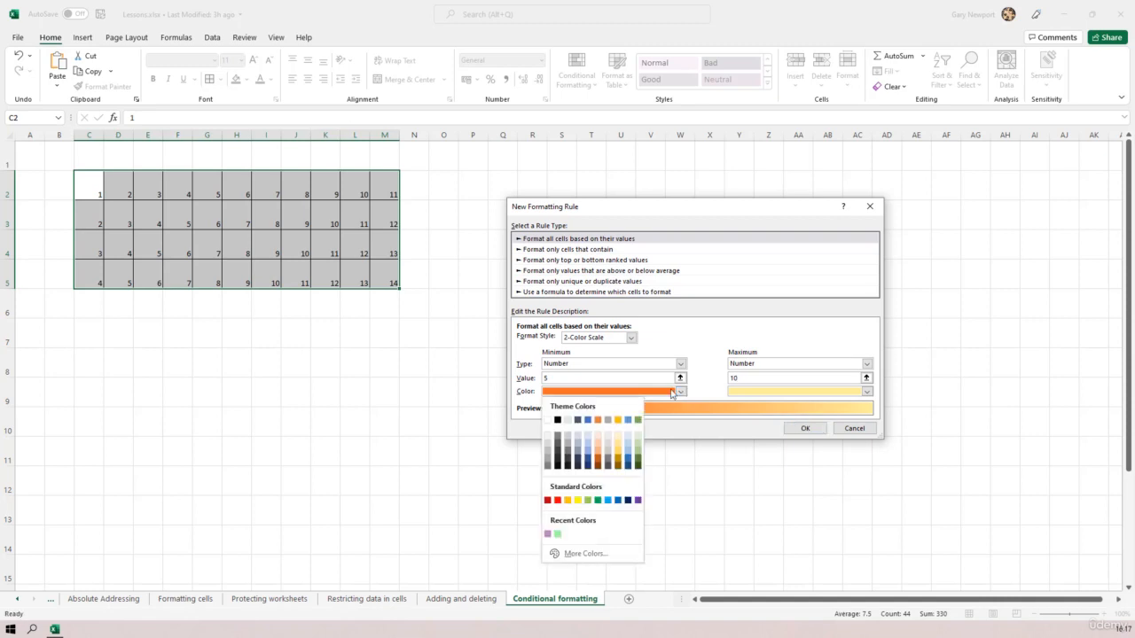
{"action": "left_click", "coordinate": [599, 501]}
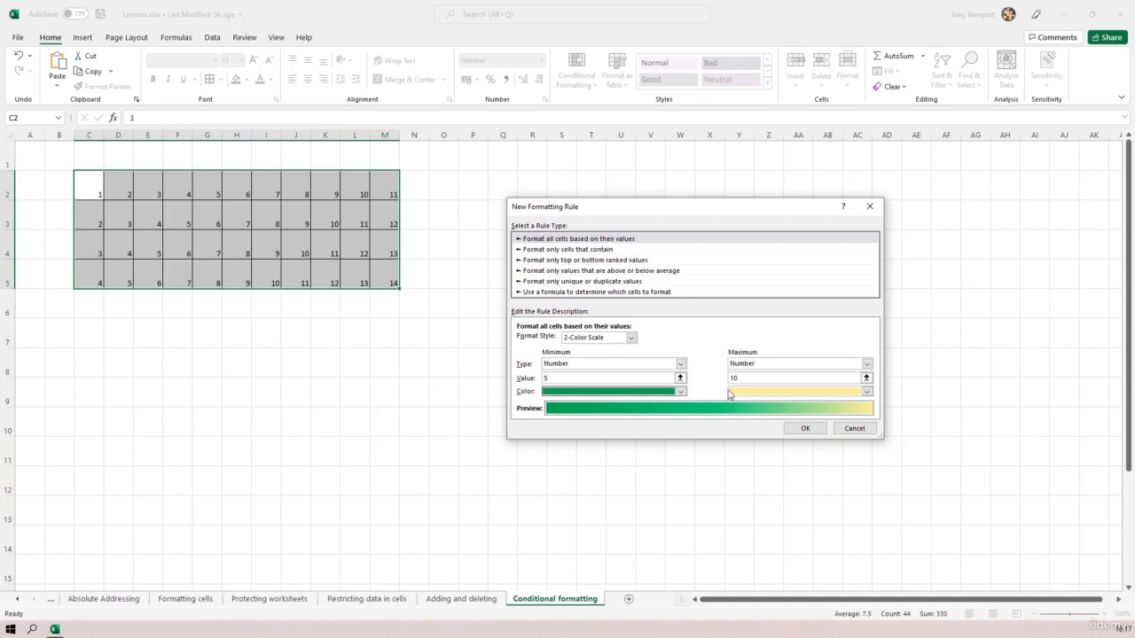
{"action": "left_click", "coordinate": [867, 391]}
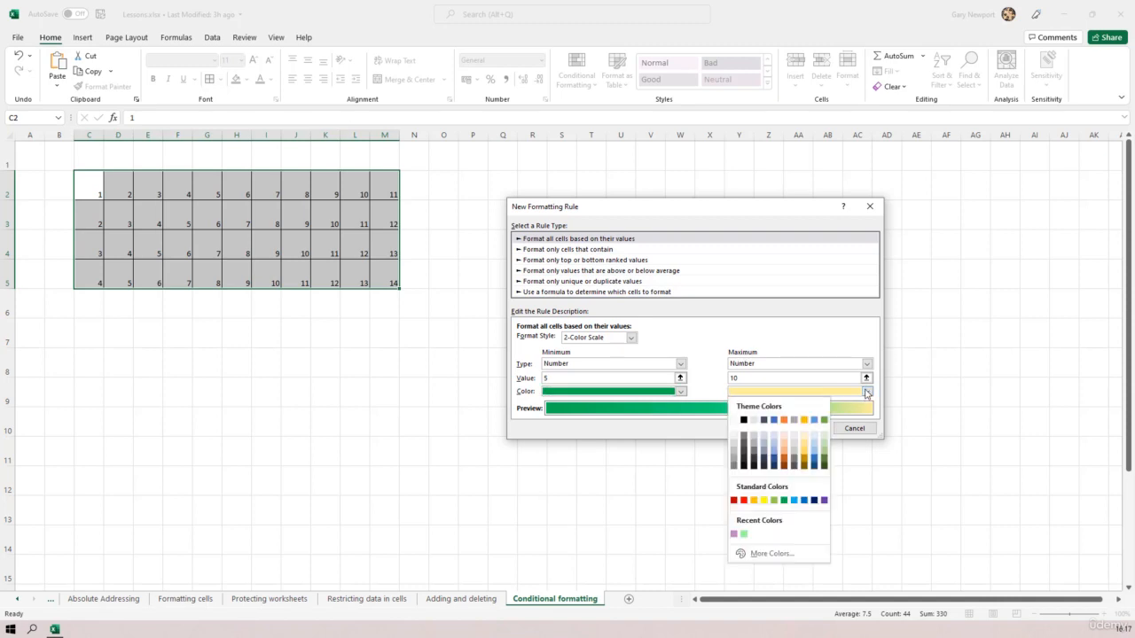
{"action": "left_click", "coordinate": [804, 500]}
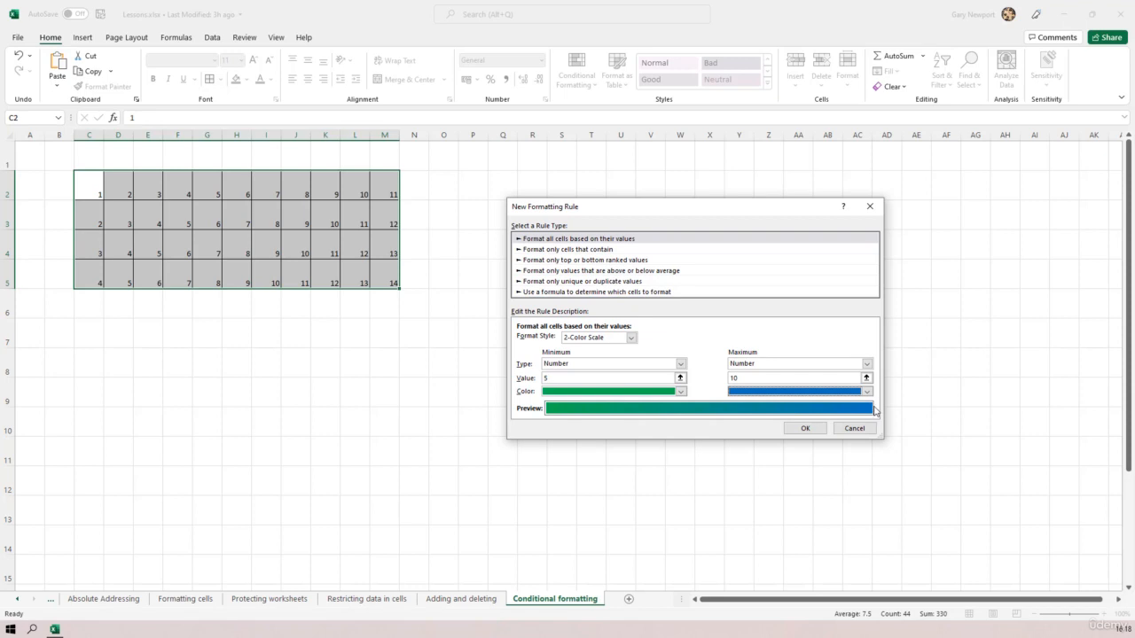
{"action": "left_click", "coordinate": [803, 429]}
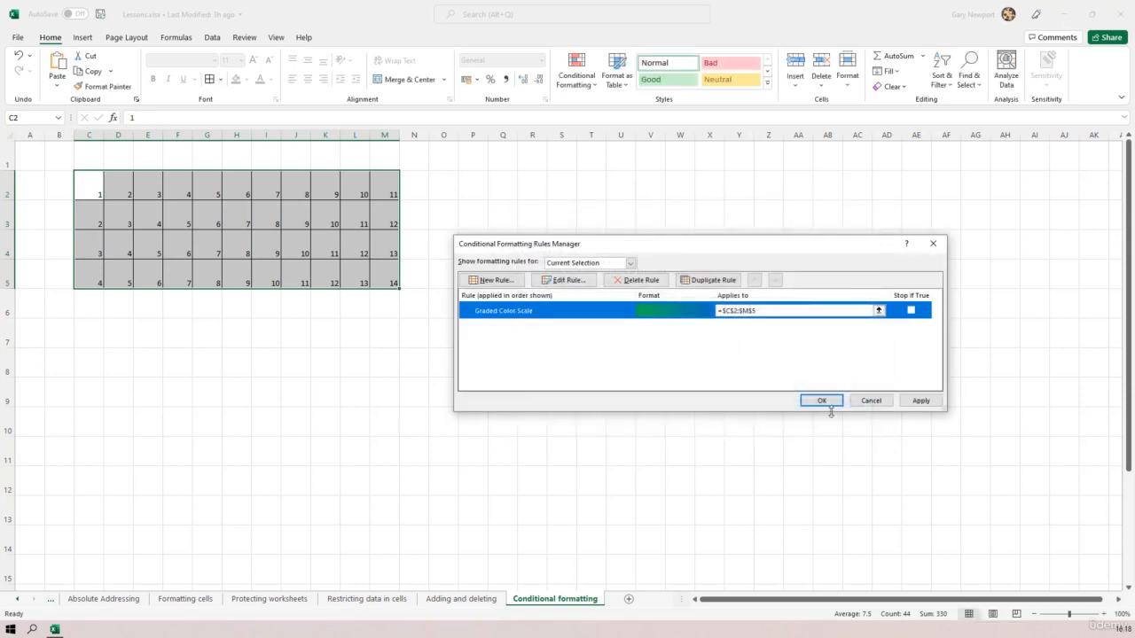
{"action": "left_click", "coordinate": [921, 400]}
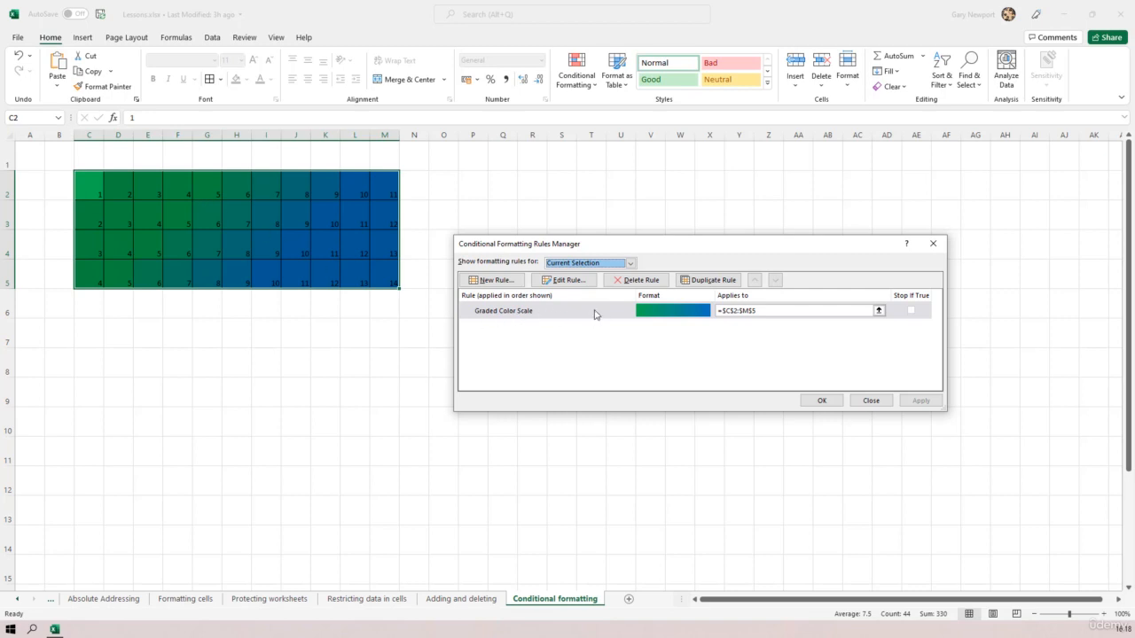
Step: Delete the Graded Color Scale rule from the grid's conditional formatting rules
{"action": "left_click", "coordinate": [636, 282]}
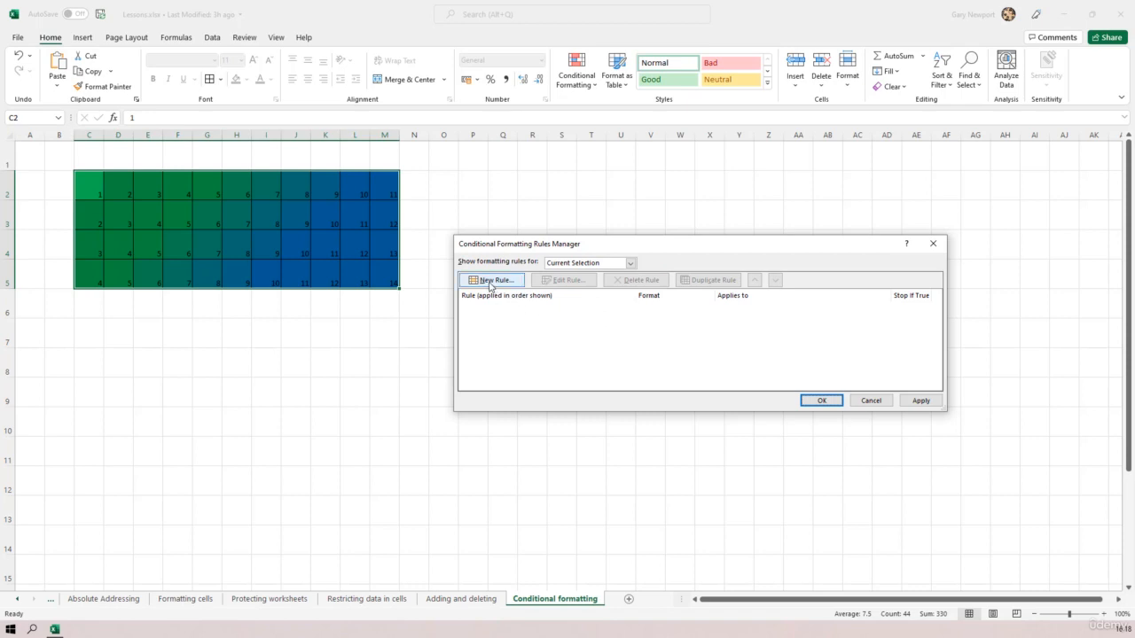
Step: Apply the rule deletion, and start a new rule formatting only cells with a value between 5 and 10
{"action": "left_click", "coordinate": [919, 401]}
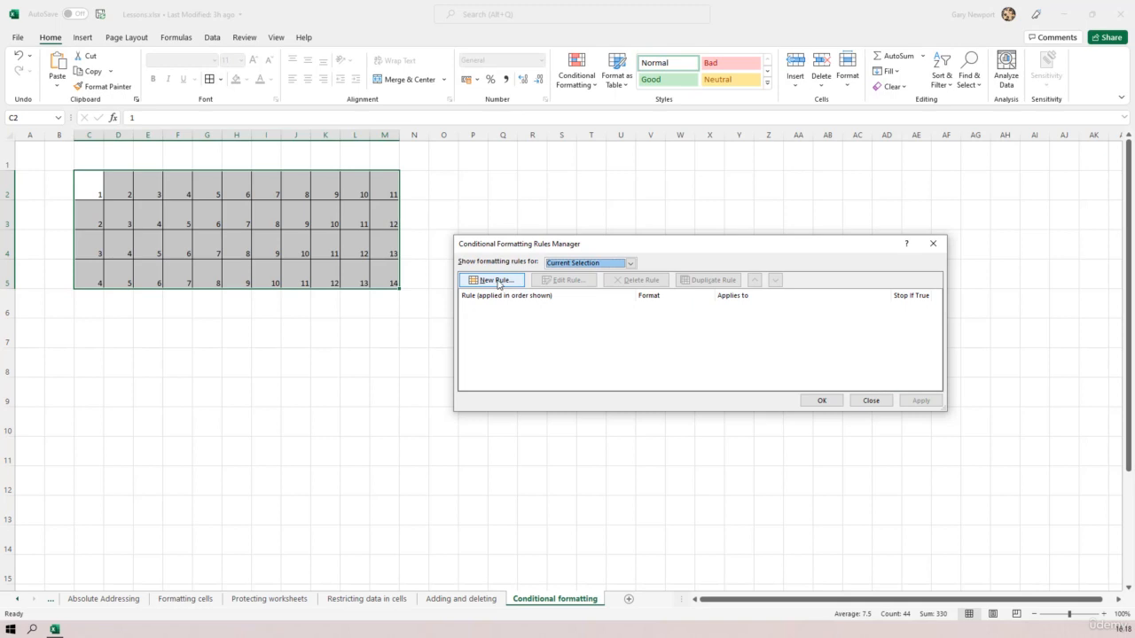
{"action": "left_click", "coordinate": [497, 281]}
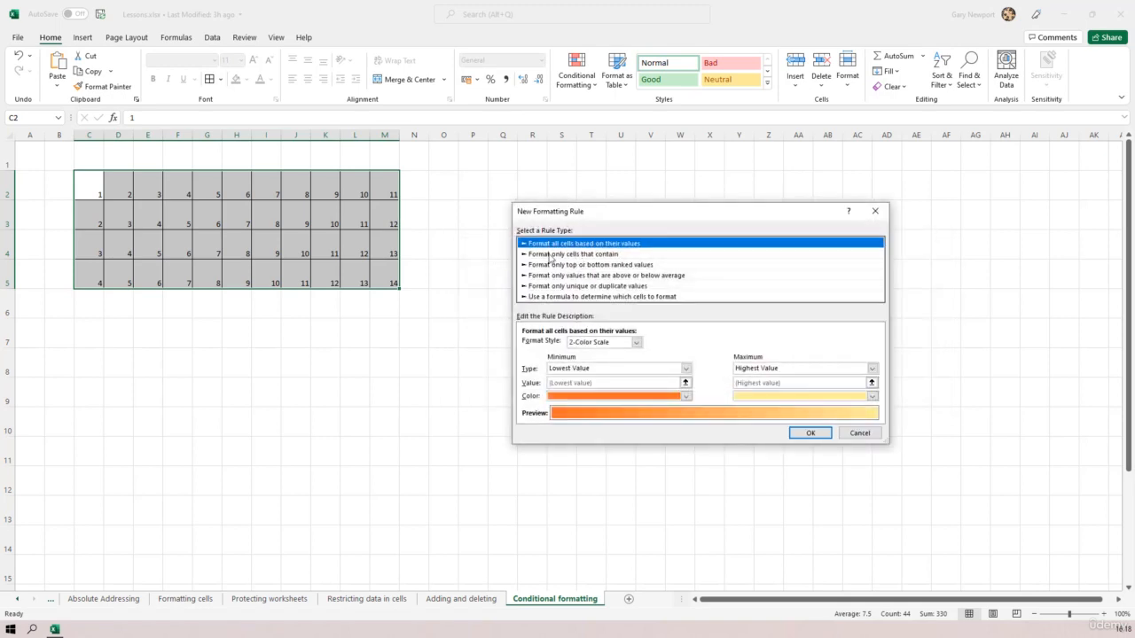
{"action": "left_click", "coordinate": [547, 255]}
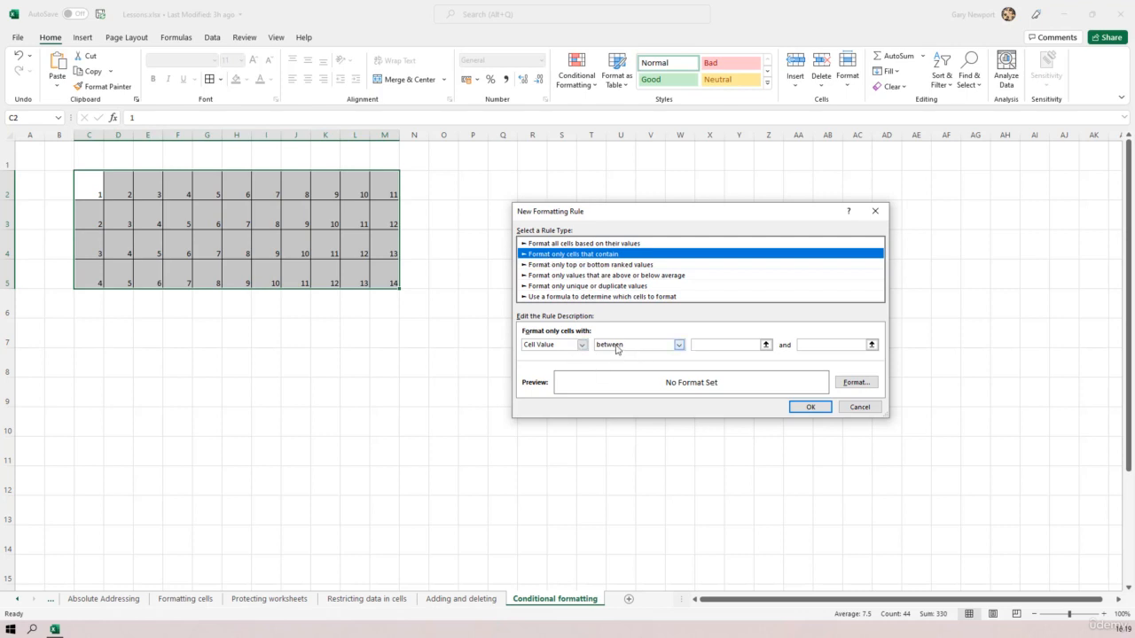
{"action": "left_click", "coordinate": [723, 344]}
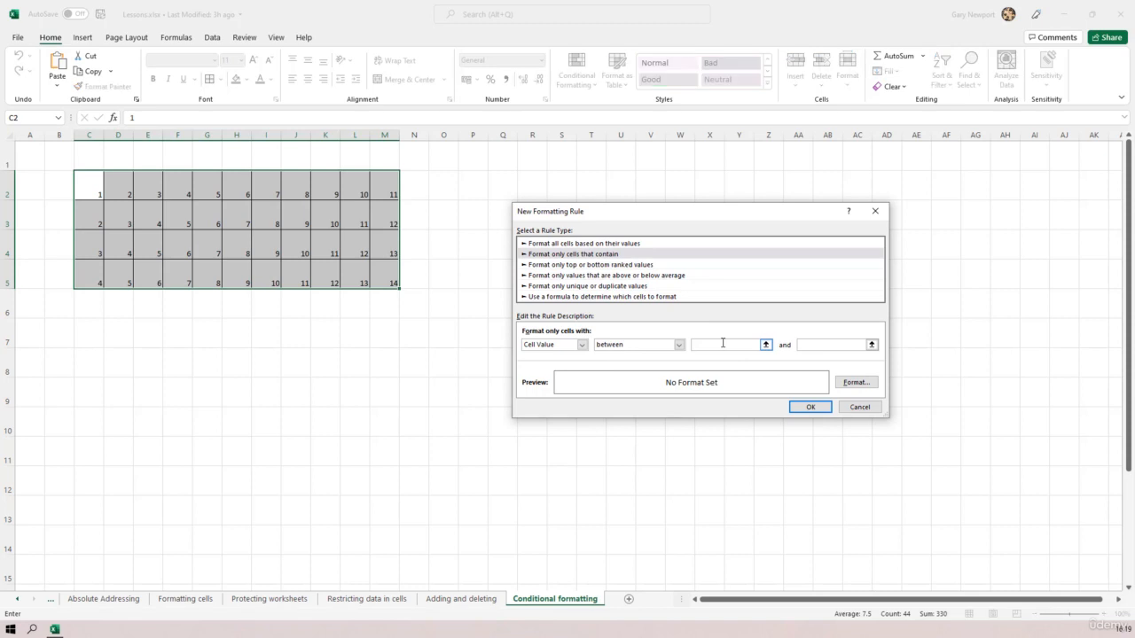
{"action": "left_click", "coordinate": [813, 345]}
Step: Give the between 5 and 10 rule a light blue fill and apply it to the grid
{"action": "left_click", "coordinate": [856, 383]}
{"action": "left_click", "coordinate": [857, 382]}
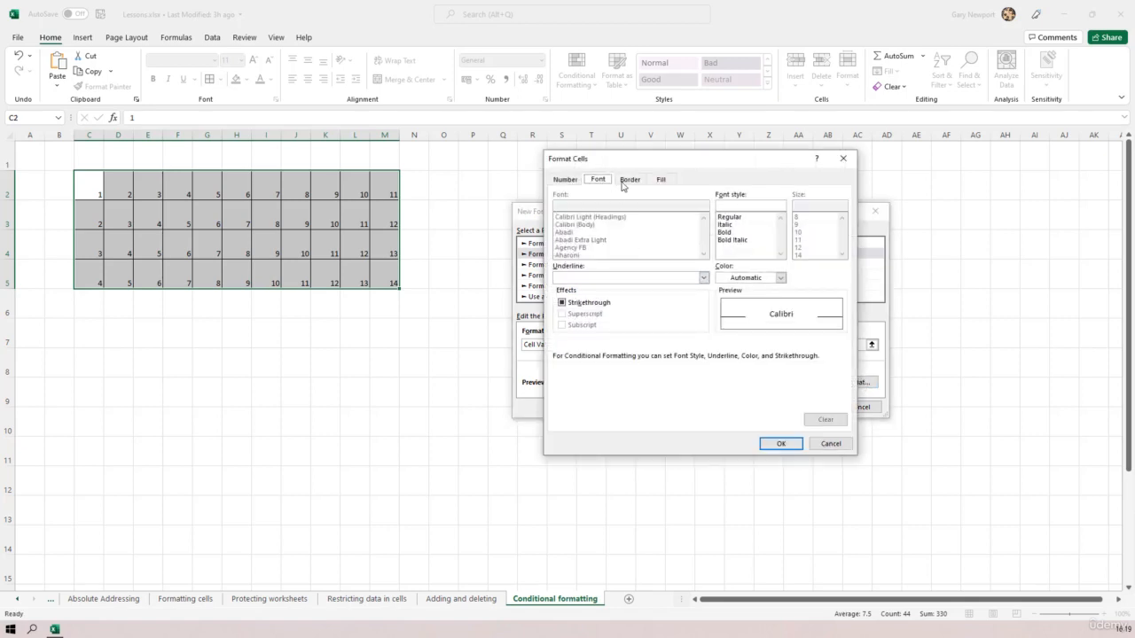
{"action": "left_click", "coordinate": [661, 180]}
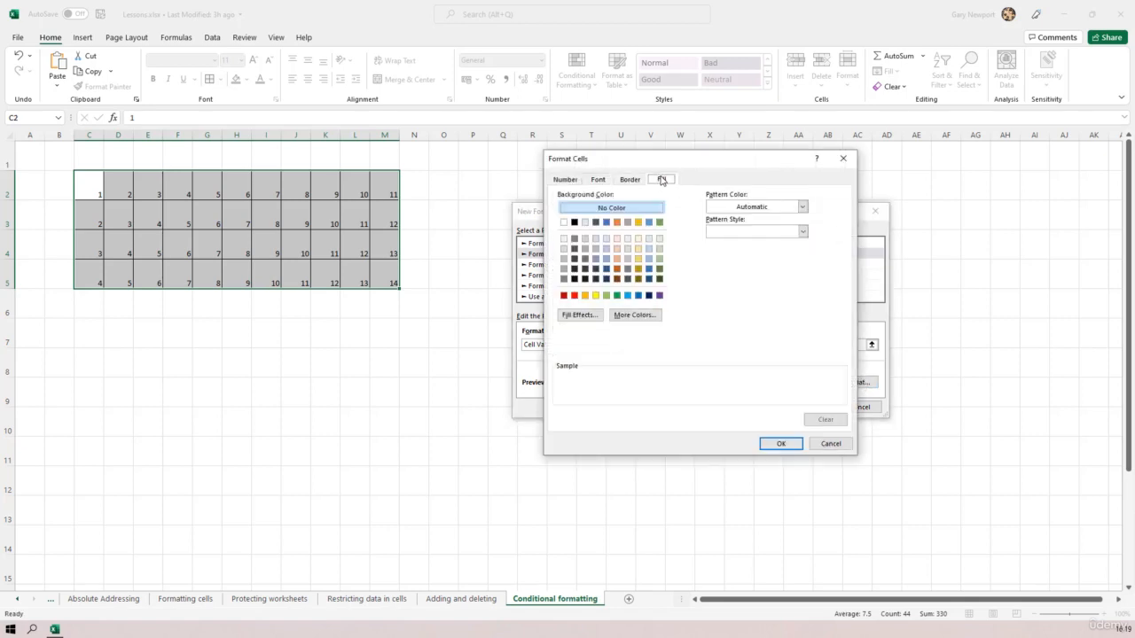
{"action": "left_click", "coordinate": [628, 297]}
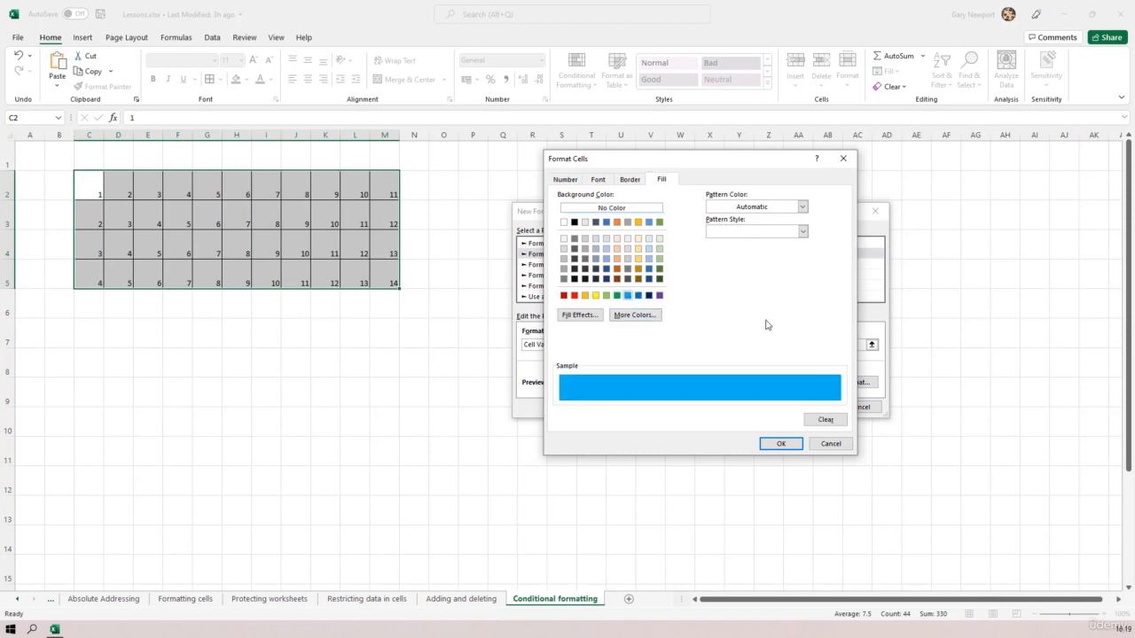
{"action": "left_click", "coordinate": [790, 447]}
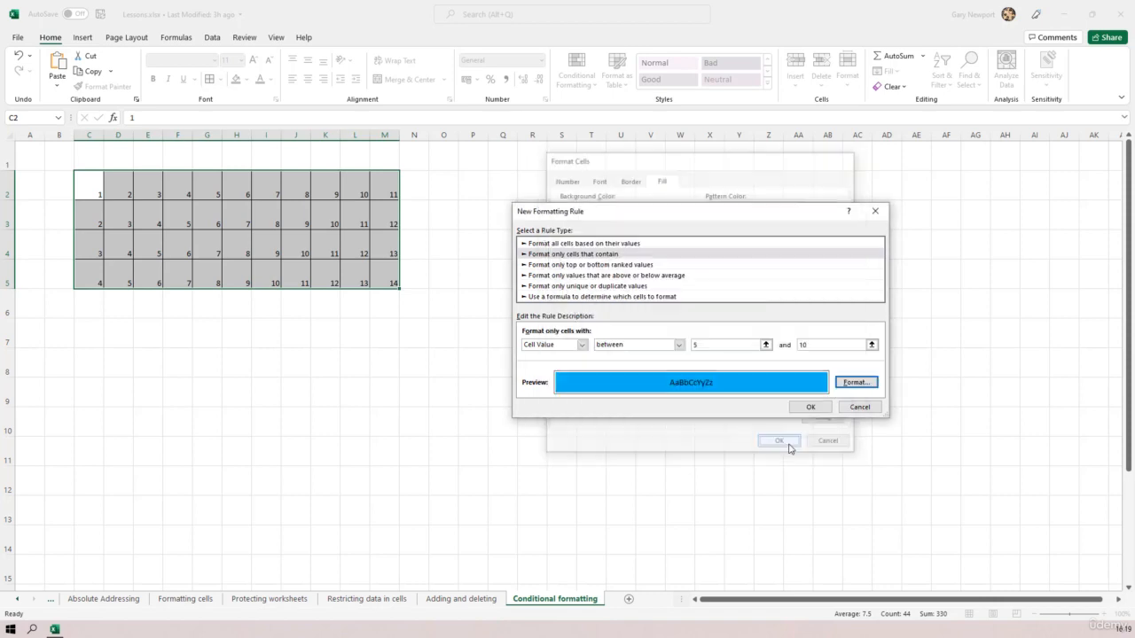
{"action": "left_click", "coordinate": [808, 408]}
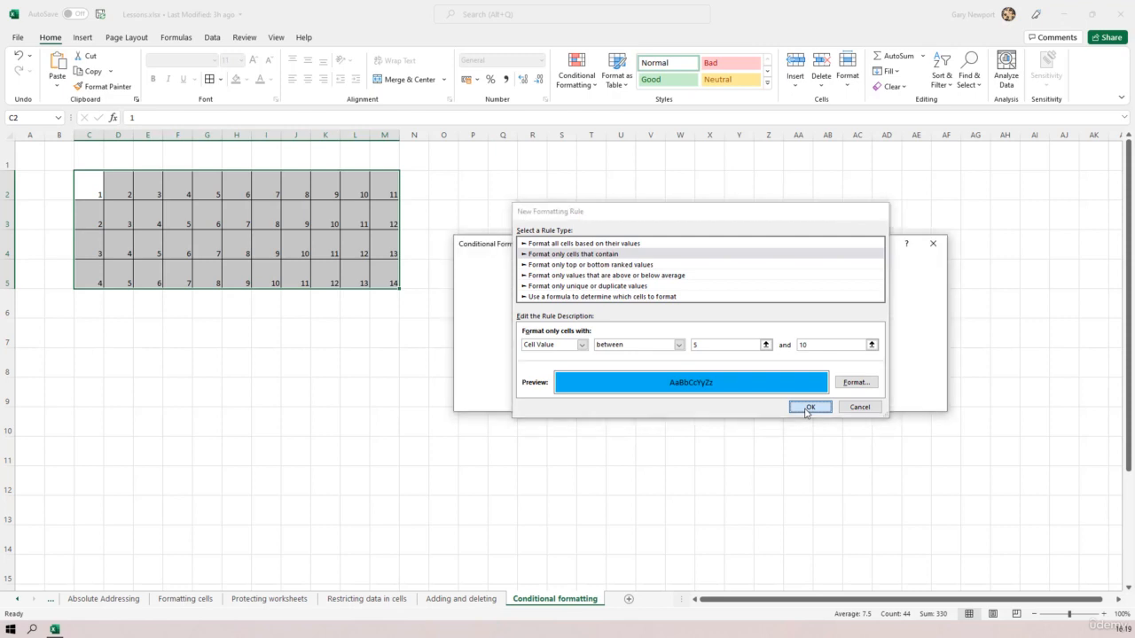
{"action": "left_click", "coordinate": [914, 404]}
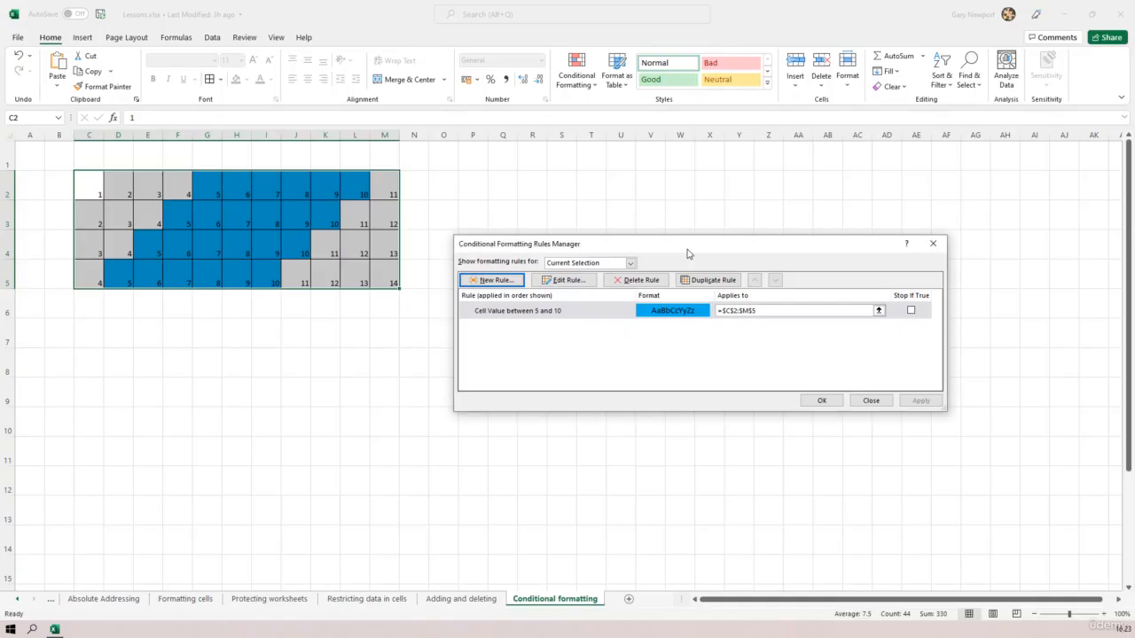
Step: Start another rule and examine the options for the cells that contain, top or bottom ranked, above or below average, and unique or duplicate types
{"action": "left_click", "coordinate": [497, 280]}
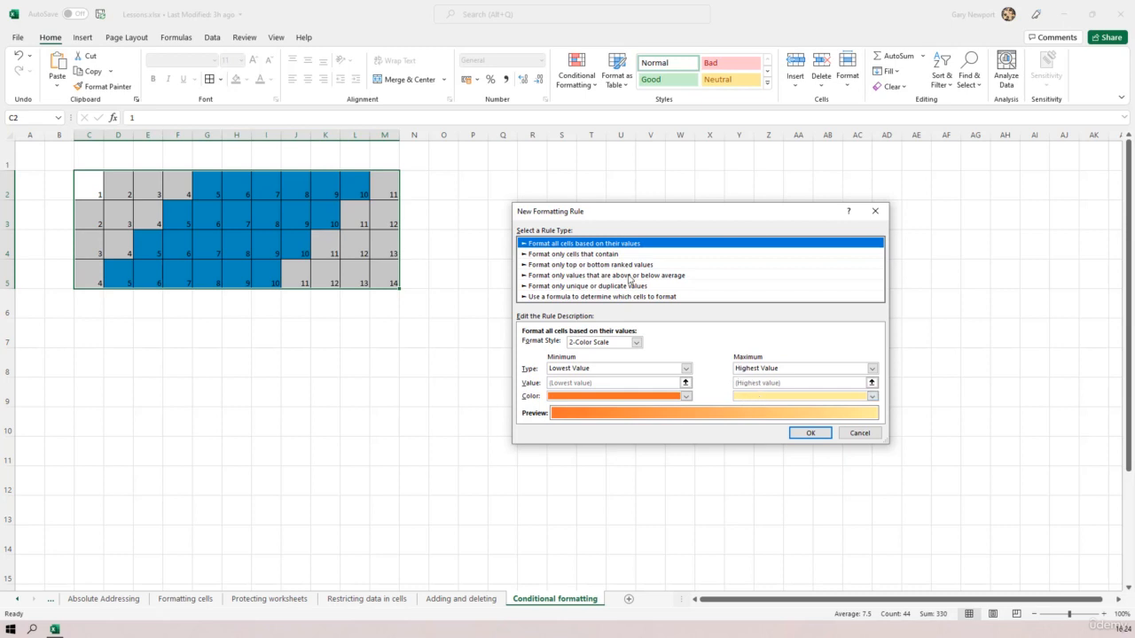
{"action": "left_click", "coordinate": [578, 255]}
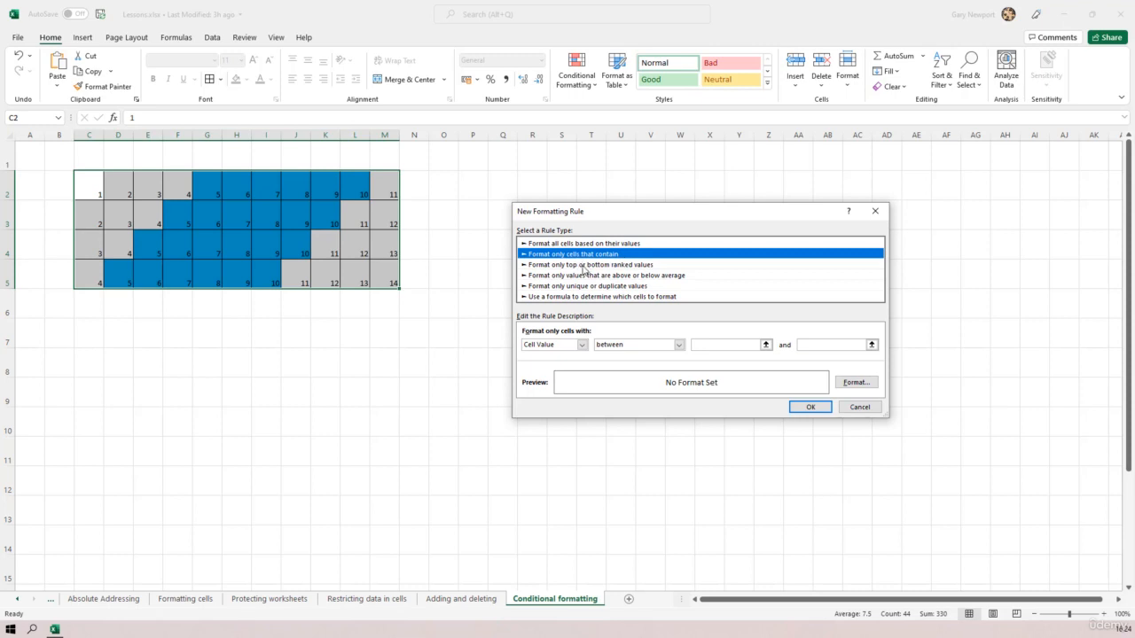
{"action": "left_click", "coordinate": [586, 265]}
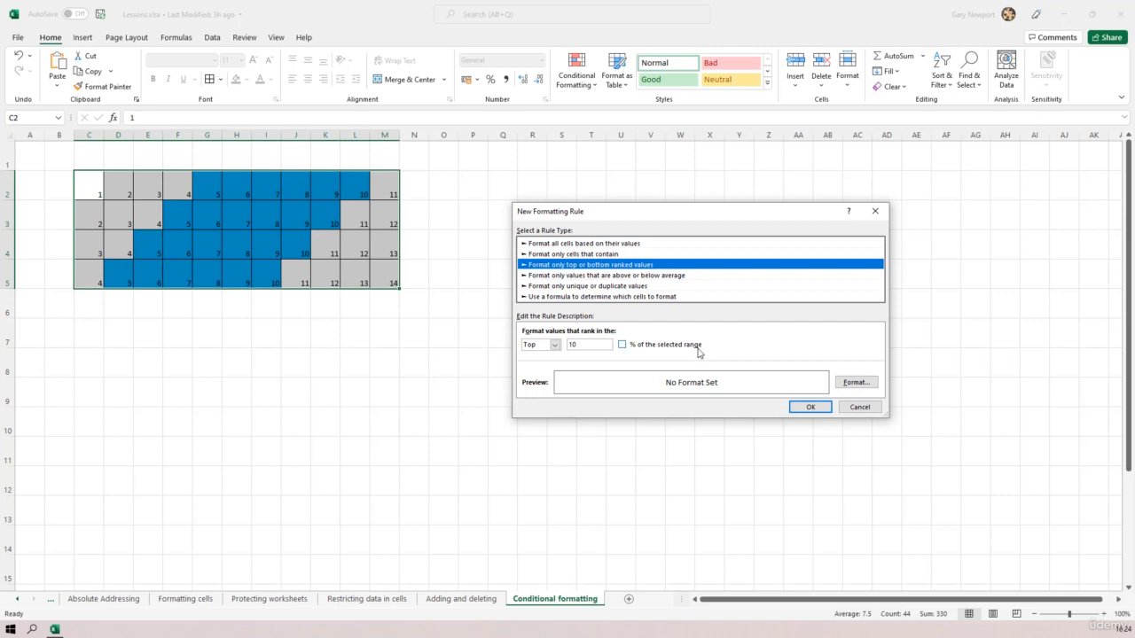
{"action": "left_click", "coordinate": [613, 275]}
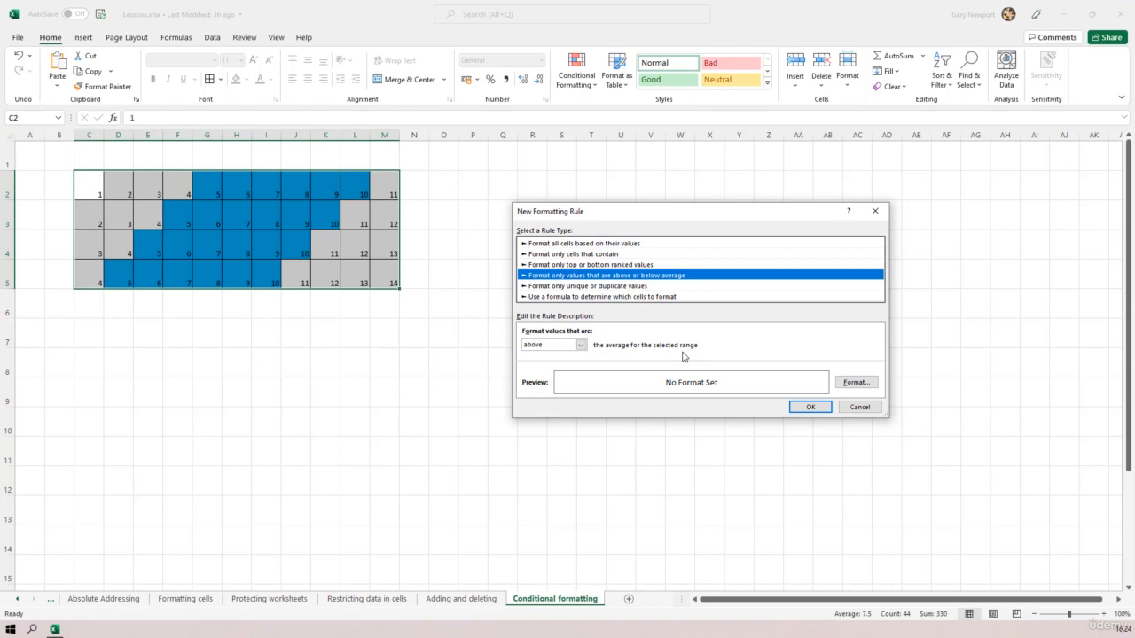
{"action": "left_click", "coordinate": [580, 345]}
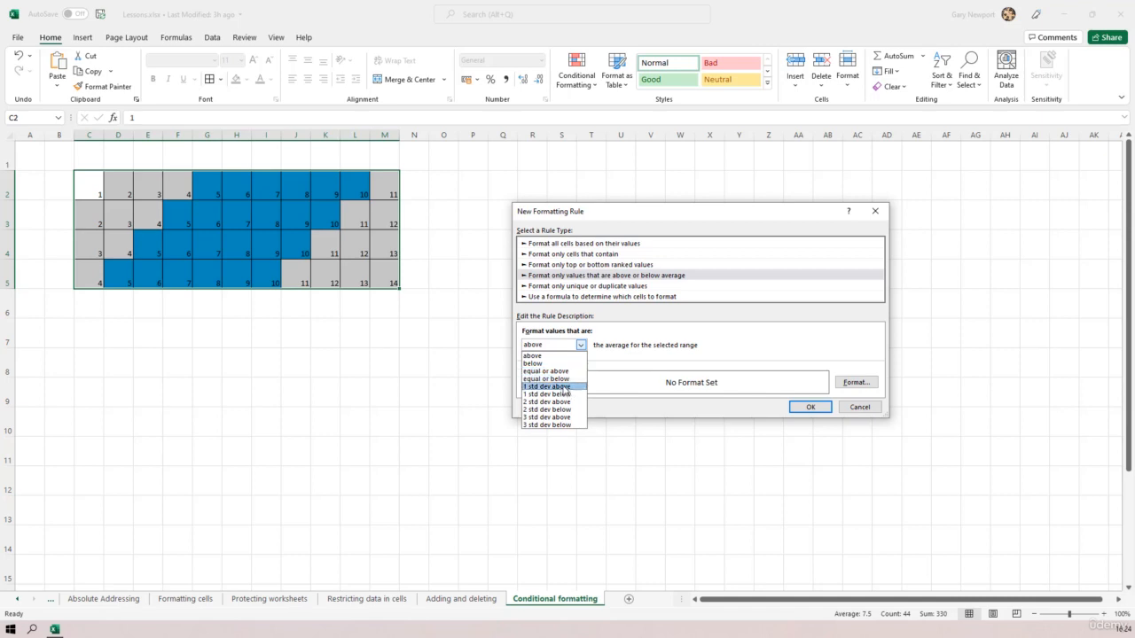
{"action": "left_click", "coordinate": [722, 355]}
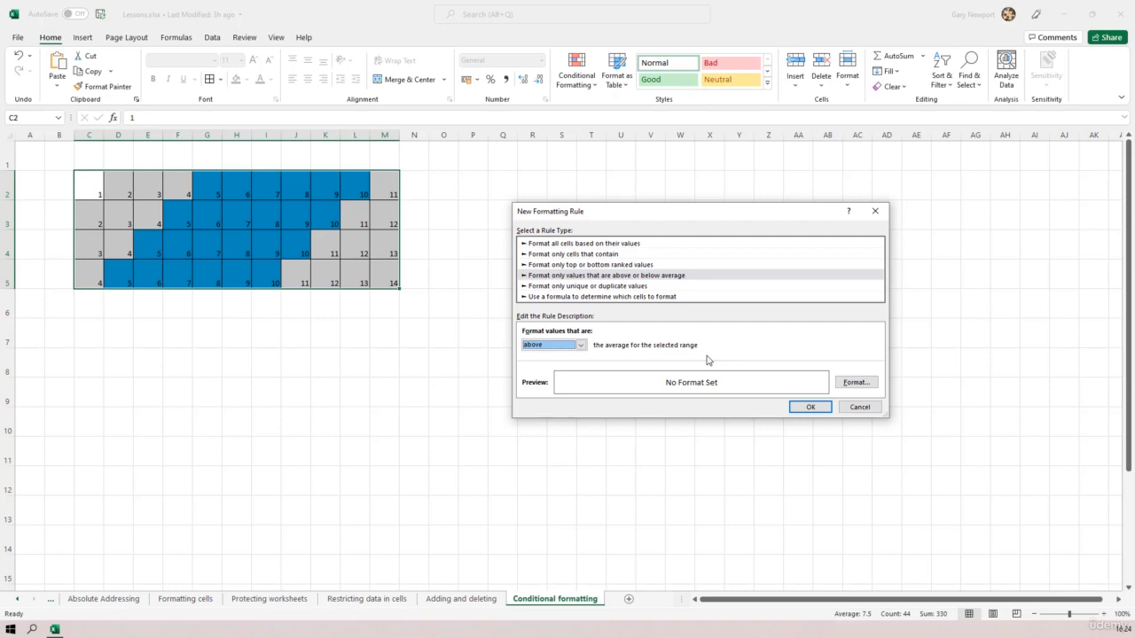
{"action": "left_click", "coordinate": [577, 286]}
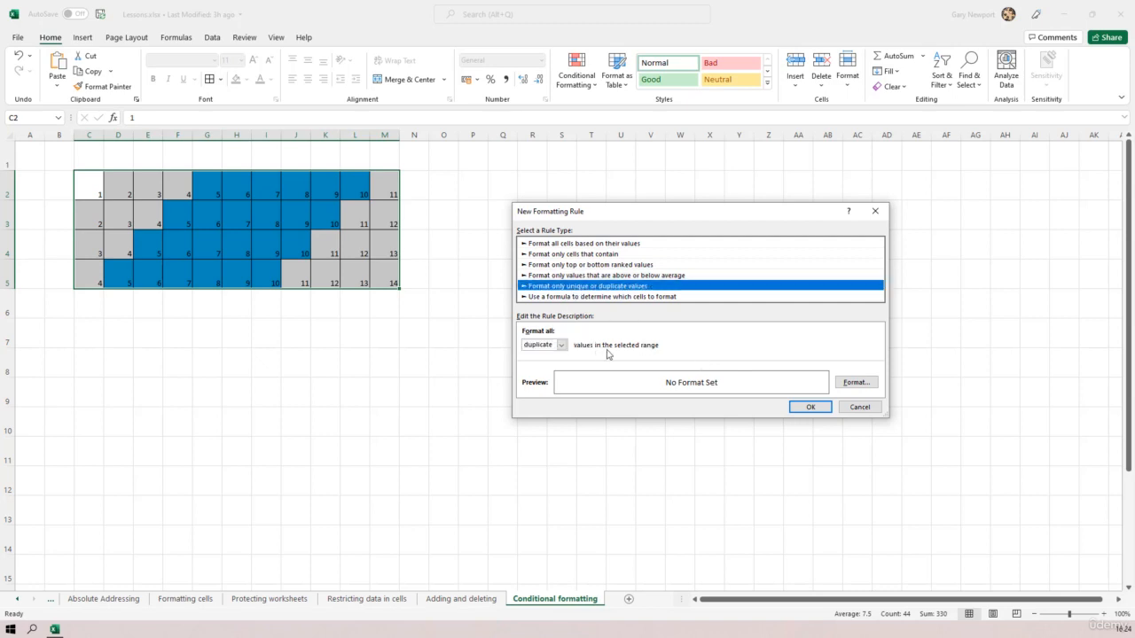
{"action": "left_click", "coordinate": [562, 345]}
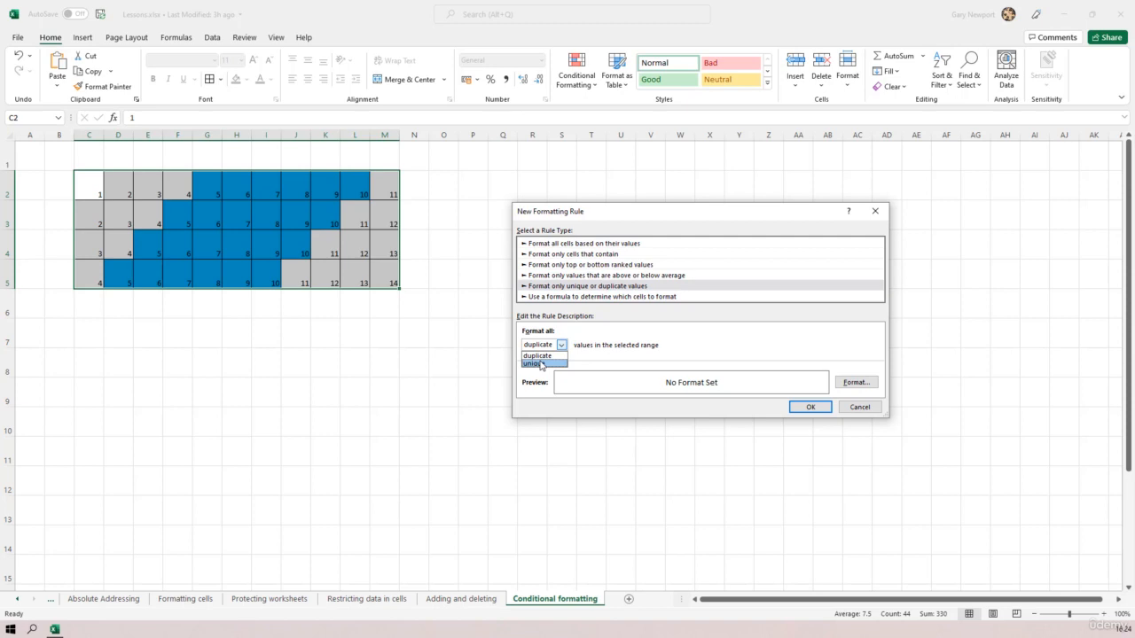
{"action": "left_click", "coordinate": [683, 340]}
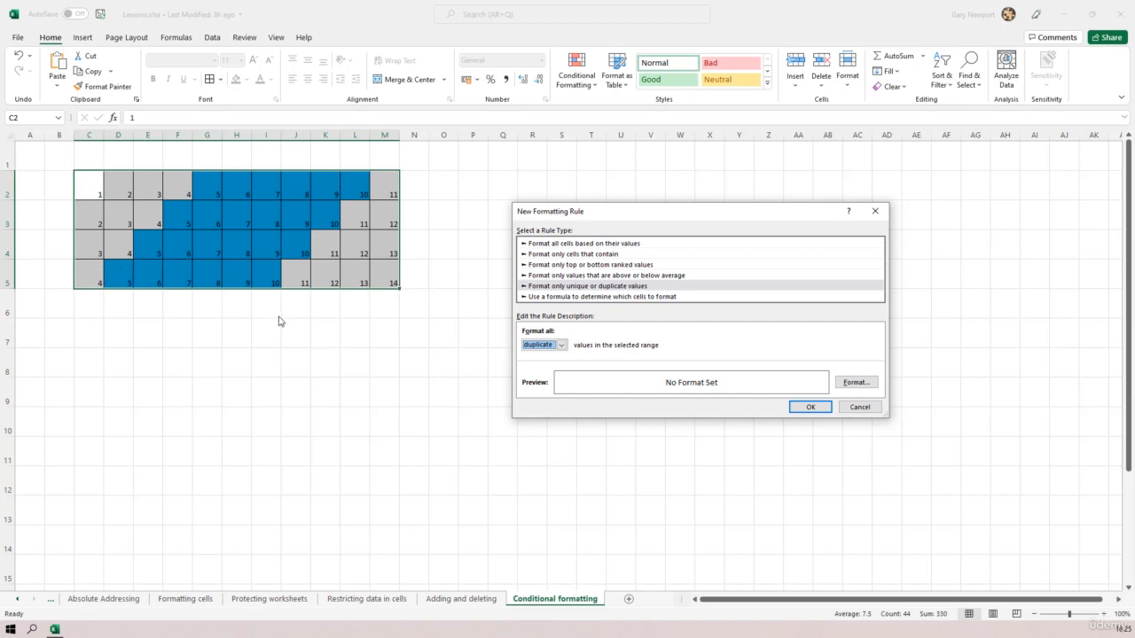
Step: Create a rule that fills duplicate values red and apply it to the grid
{"action": "left_click", "coordinate": [569, 286]}
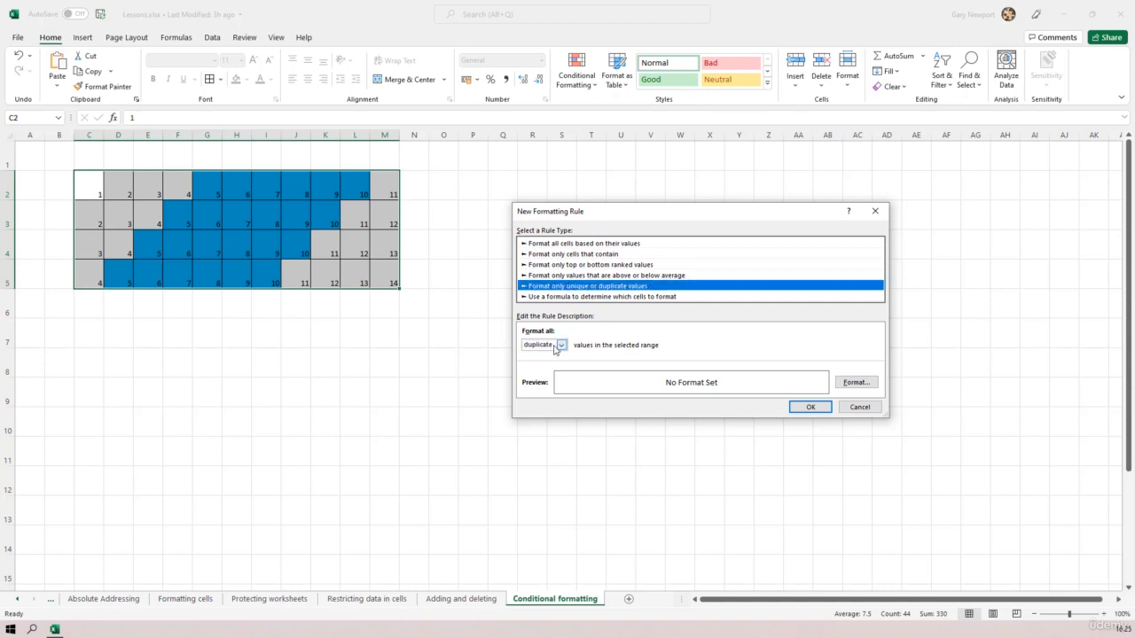
{"action": "left_click", "coordinate": [860, 384]}
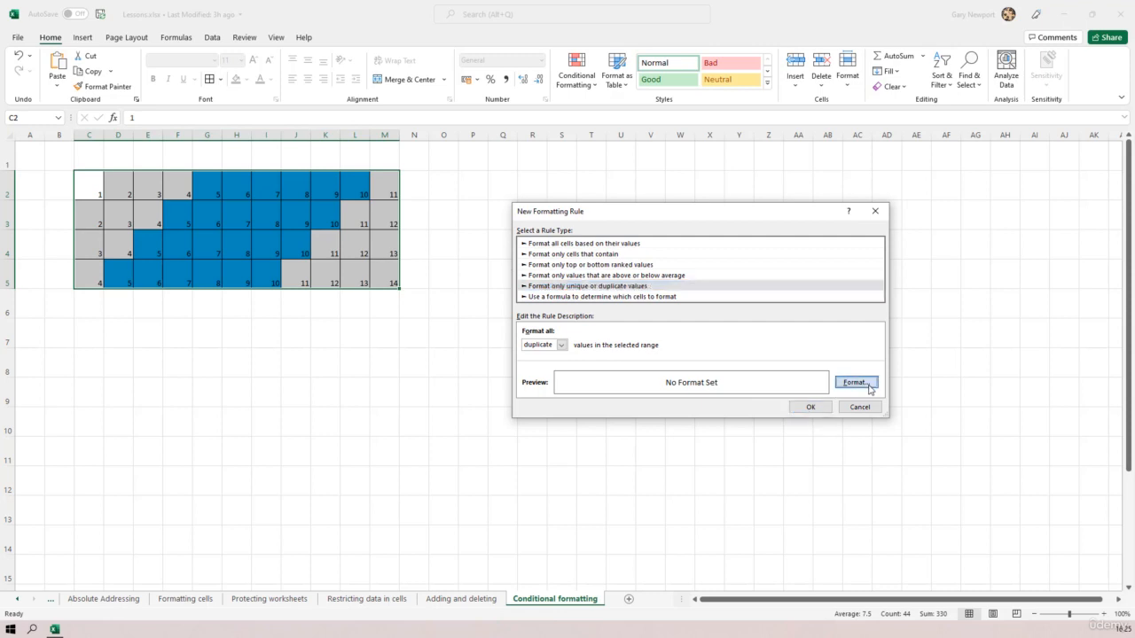
{"action": "left_click", "coordinate": [574, 296]}
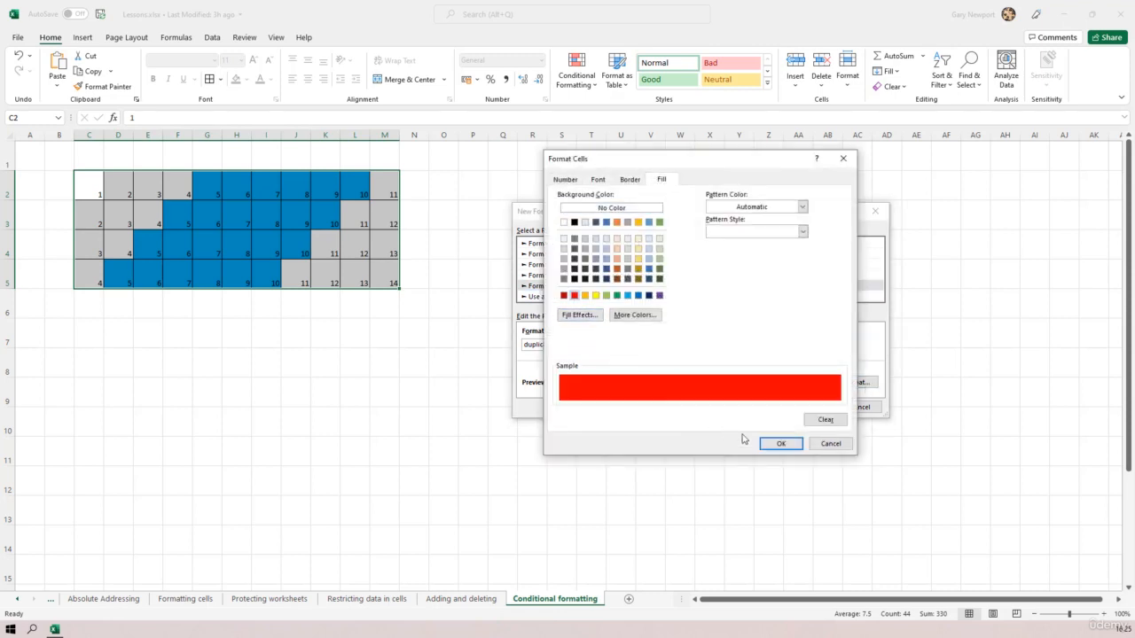
{"action": "left_click", "coordinate": [771, 444]}
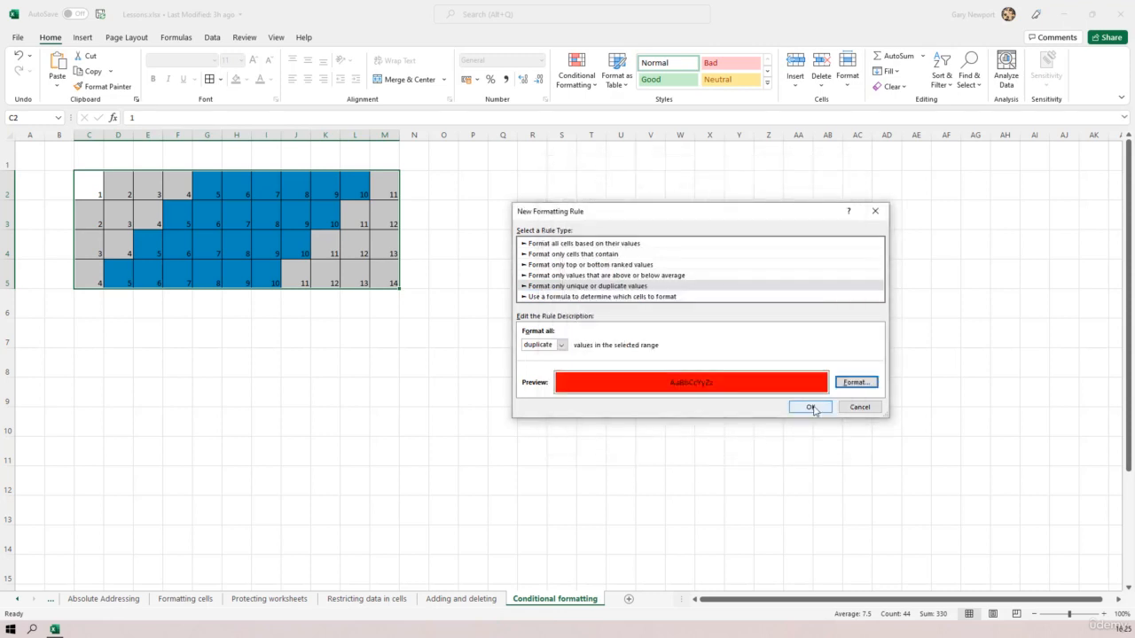
{"action": "left_click", "coordinate": [814, 406]}
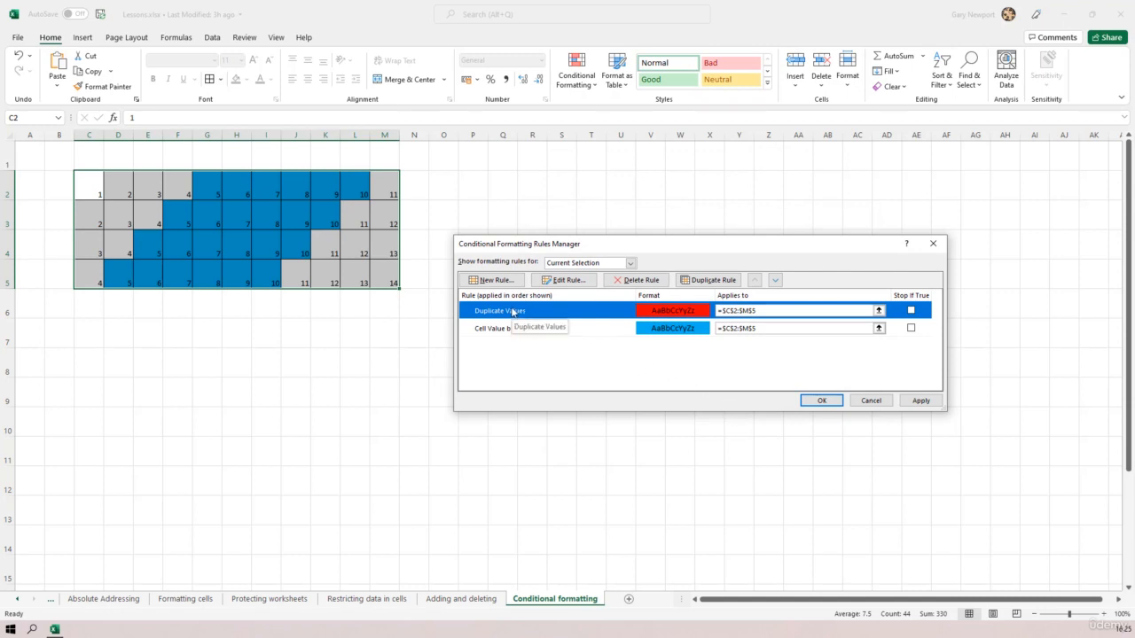
{"action": "left_click", "coordinate": [923, 400]}
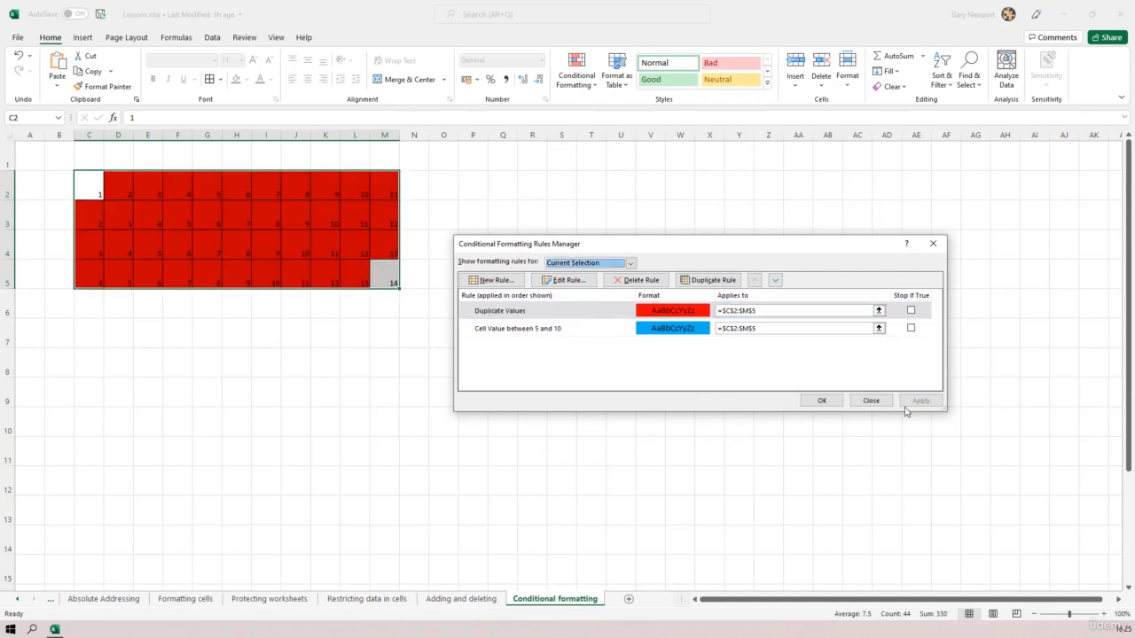
Step: Move the Cell Value between 5 and 10 rule above the Duplicate Values rule and apply the new order
{"action": "left_click", "coordinate": [540, 333]}
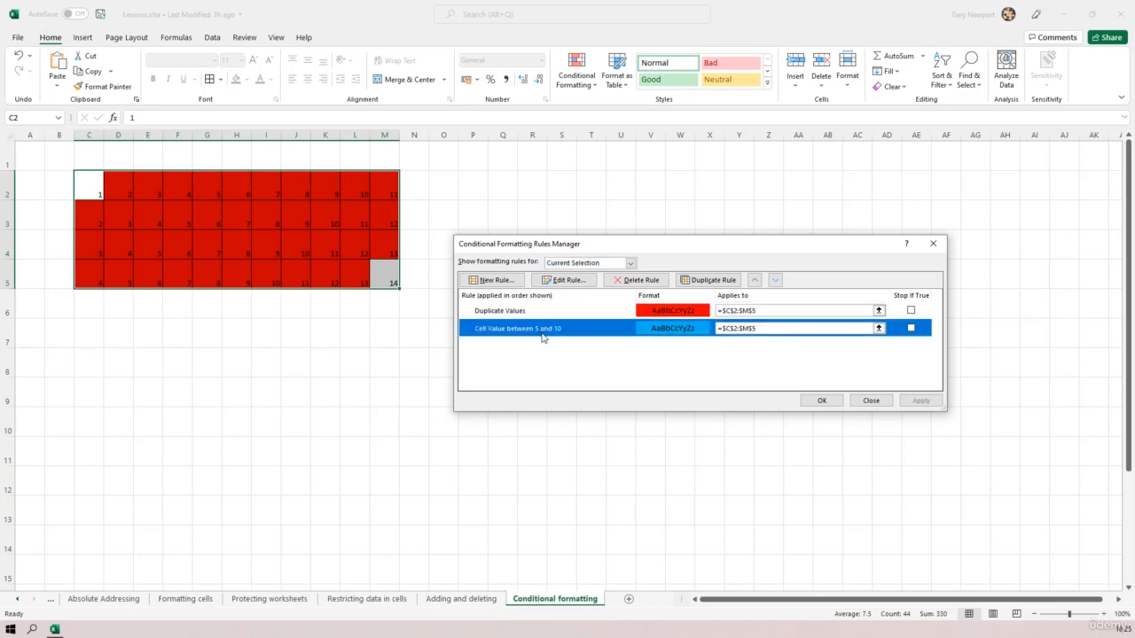
{"action": "left_click", "coordinate": [754, 281]}
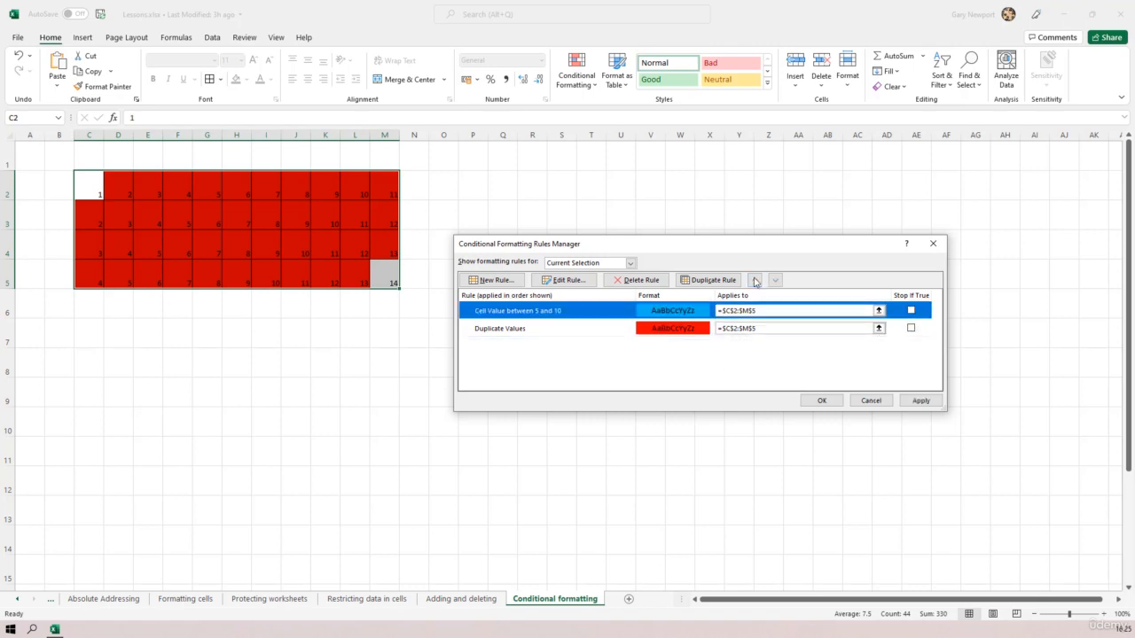
{"action": "left_click", "coordinate": [920, 401]}
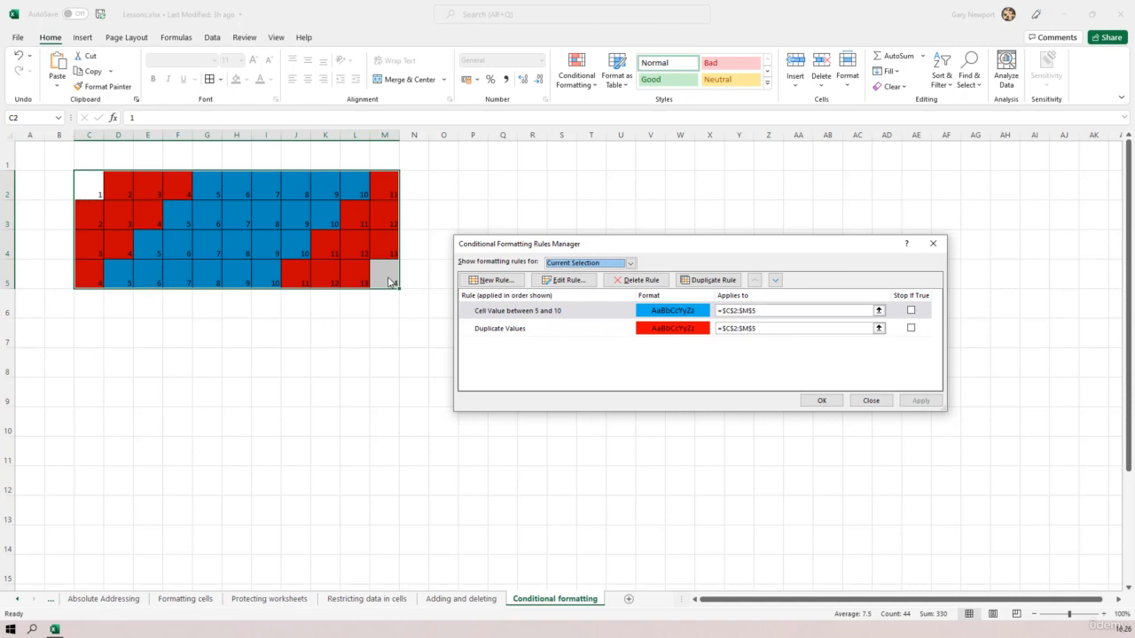
Step: Add a rule that fills unique values in the grid yellow, apply it, and close the rules manager
{"action": "left_click", "coordinate": [496, 281]}
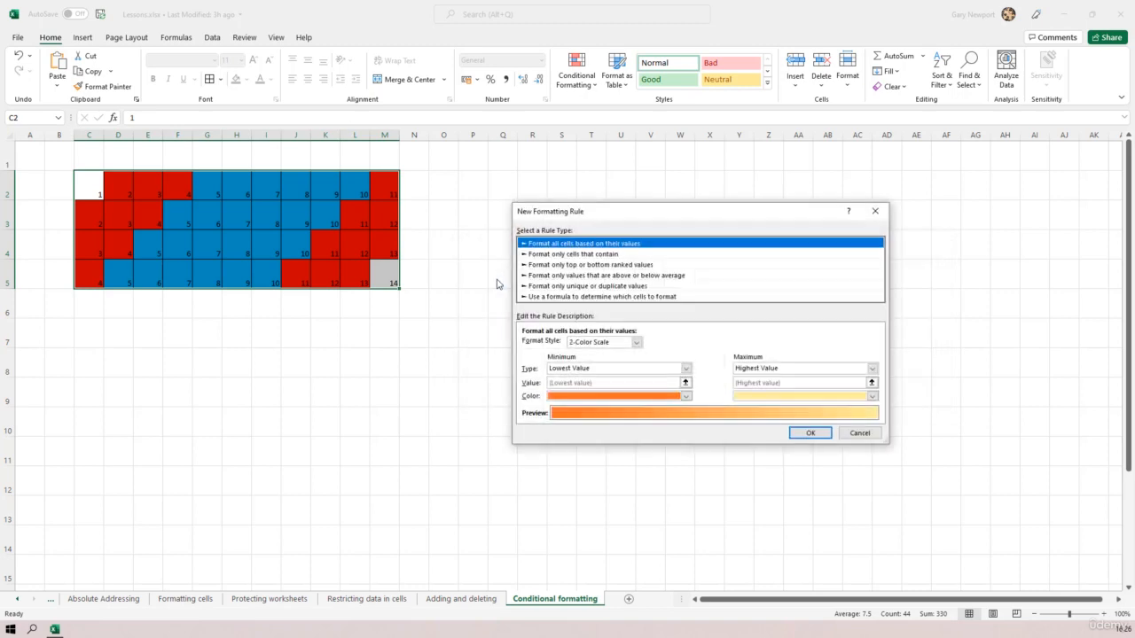
{"action": "left_click", "coordinate": [557, 286]}
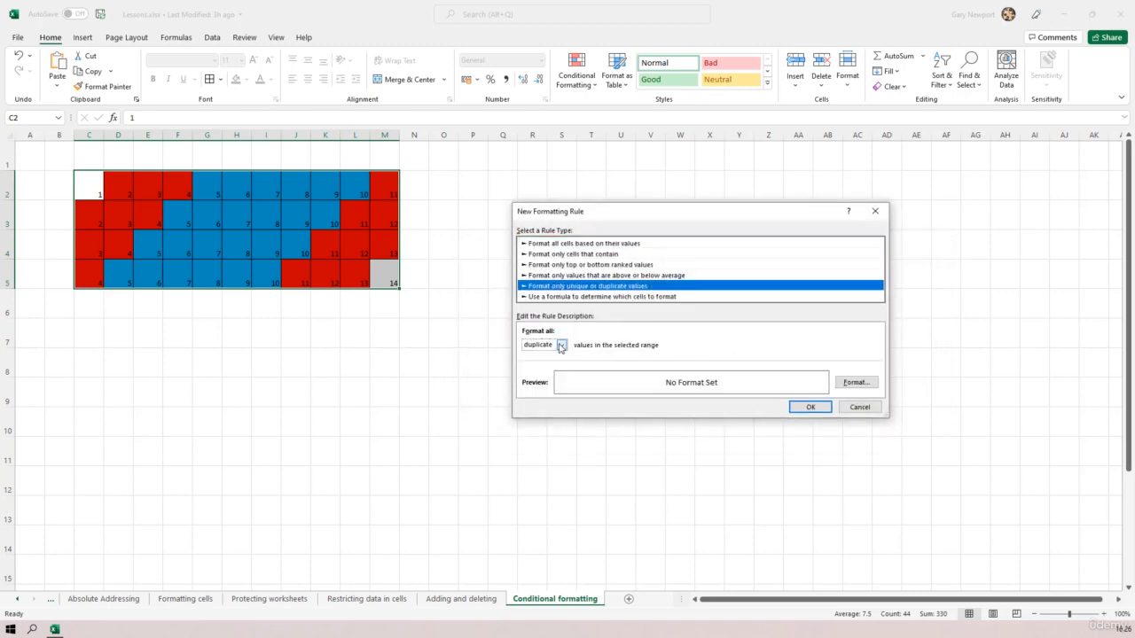
{"action": "left_click", "coordinate": [561, 345]}
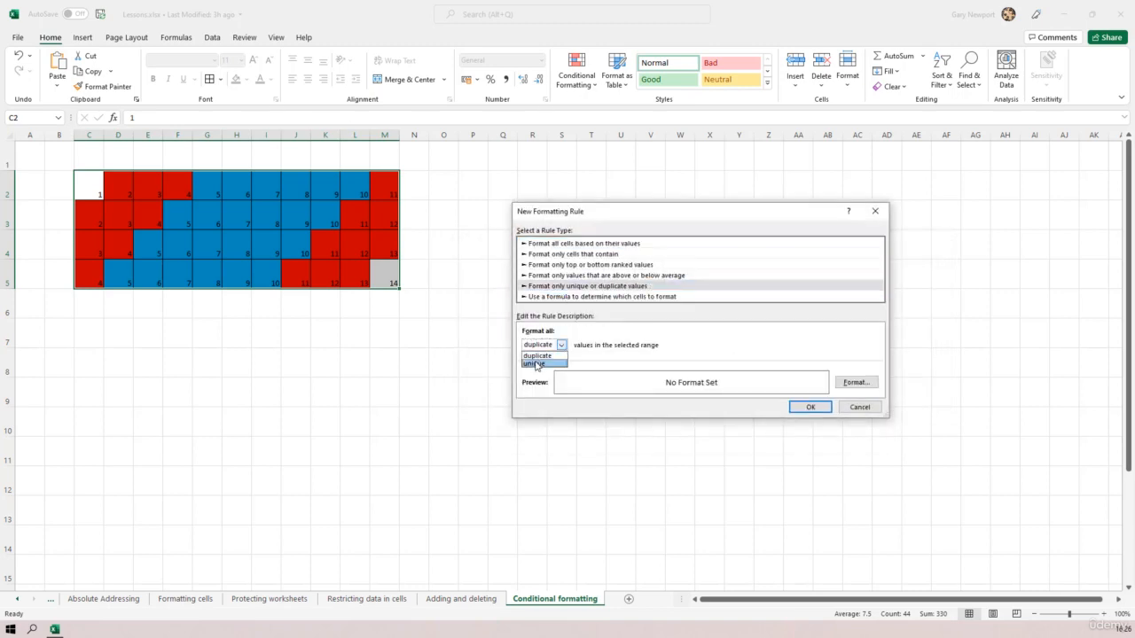
{"action": "left_click", "coordinate": [536, 364]}
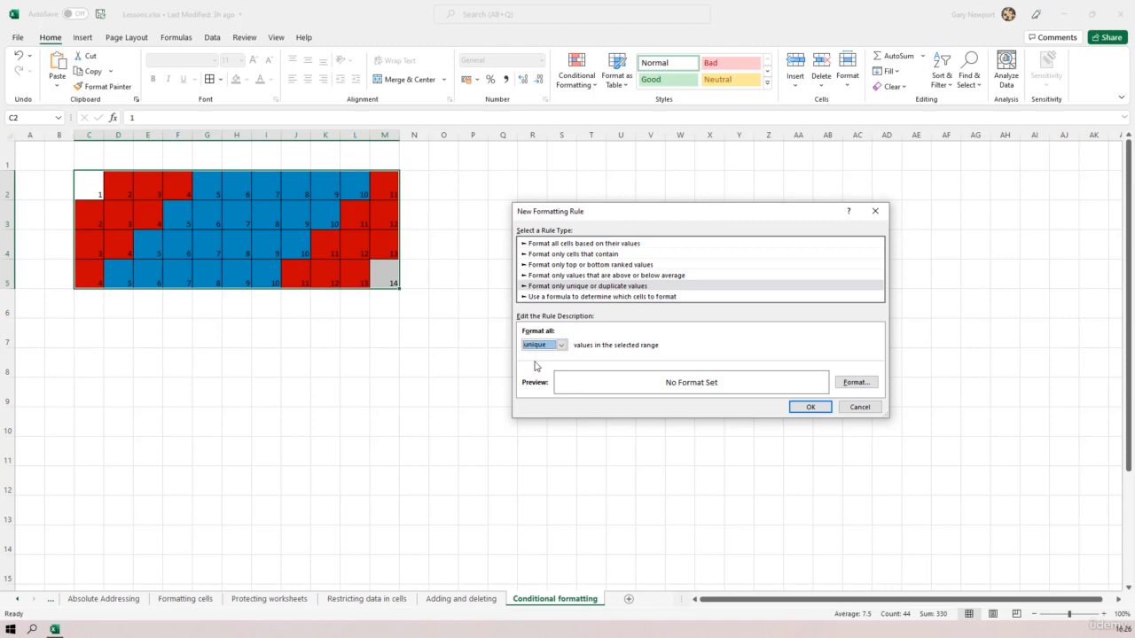
{"action": "left_click", "coordinate": [857, 384]}
{"action": "left_click", "coordinate": [596, 295]}
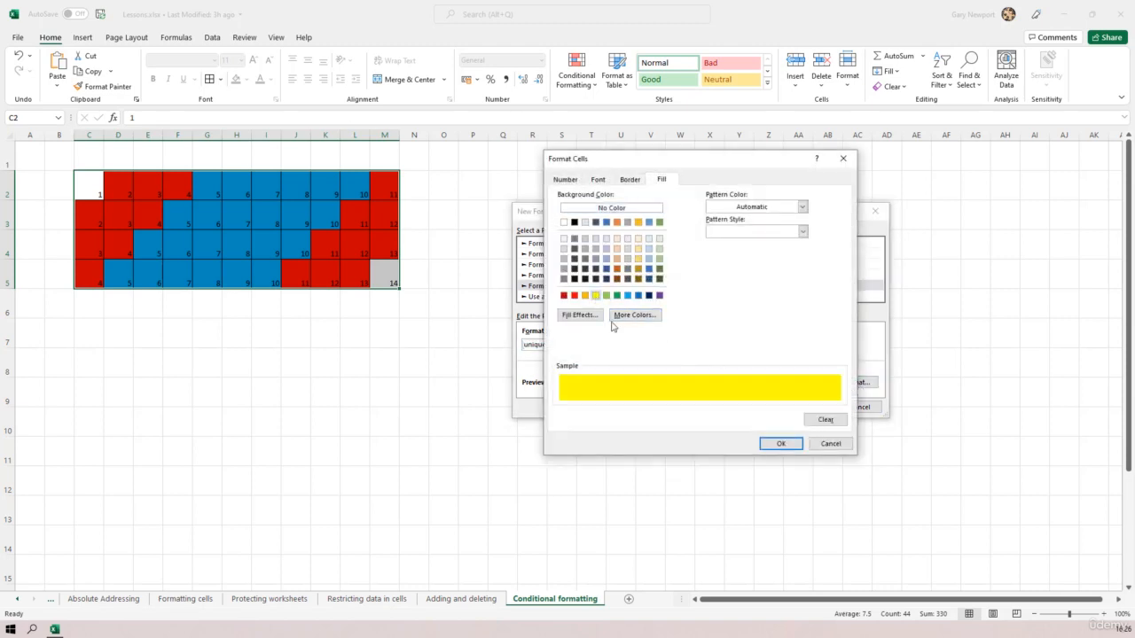
{"action": "left_click", "coordinate": [782, 443]}
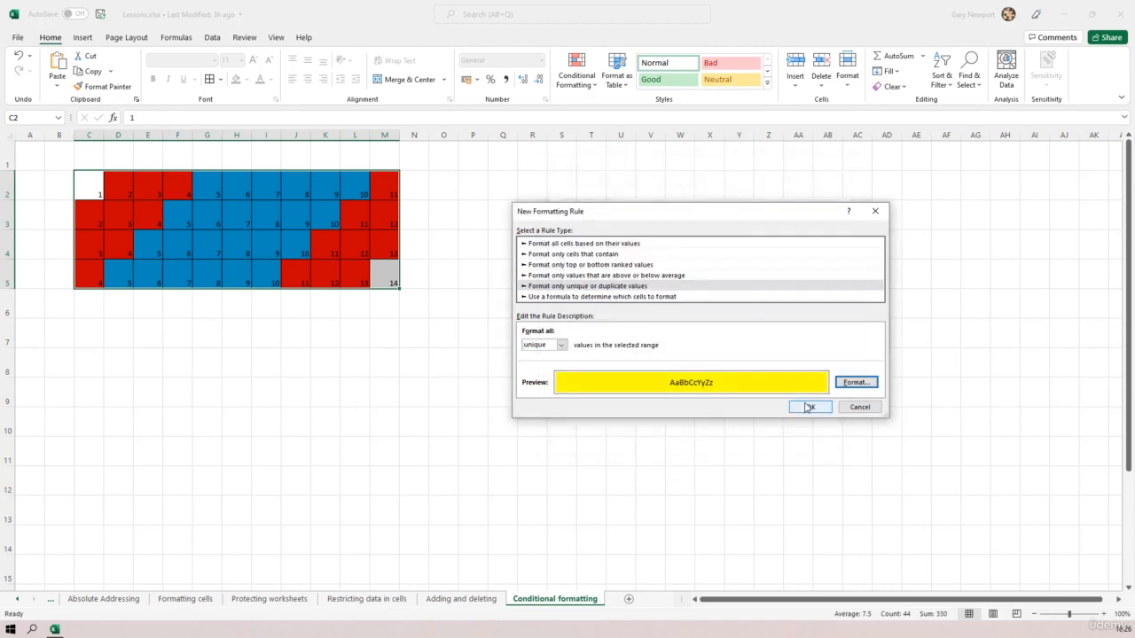
{"action": "left_click", "coordinate": [807, 407]}
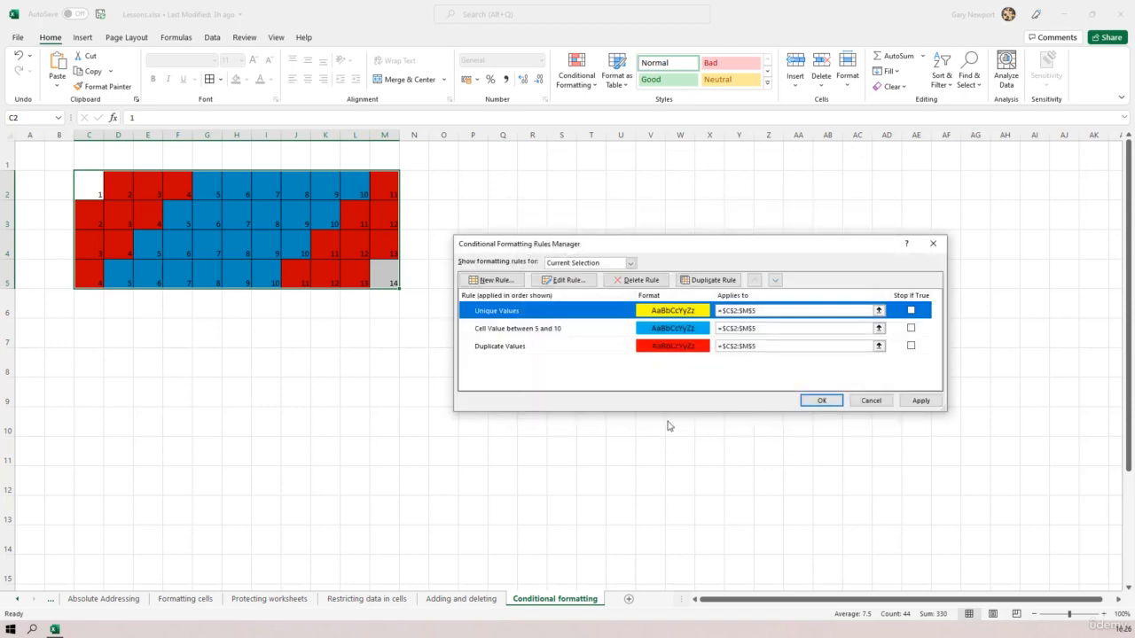
{"action": "left_click", "coordinate": [919, 401]}
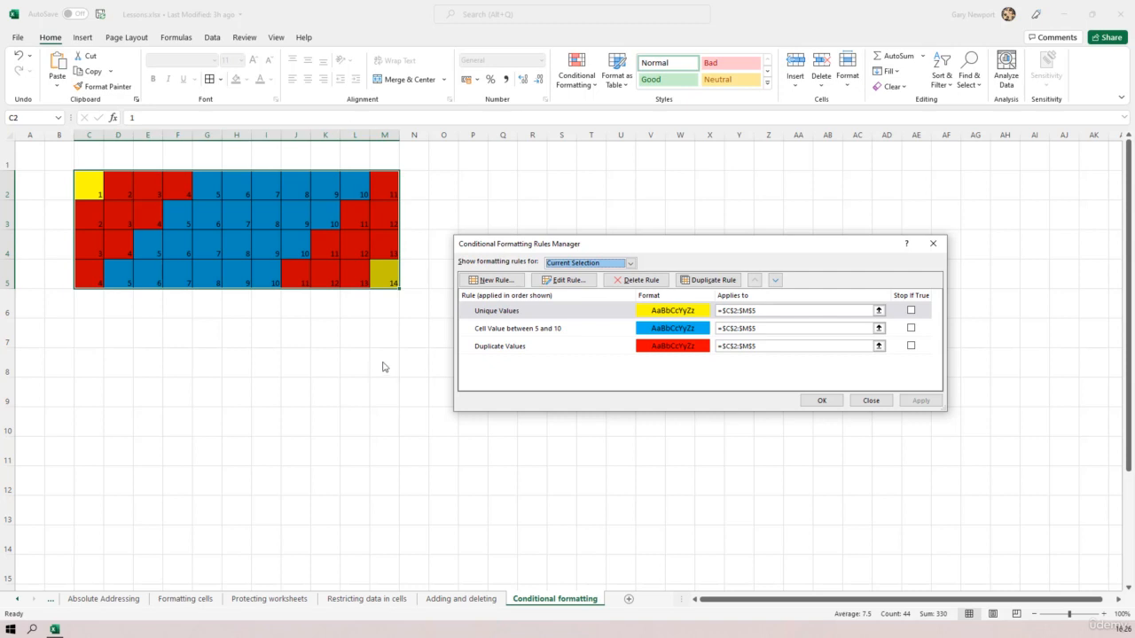
{"action": "left_click", "coordinate": [823, 403]}
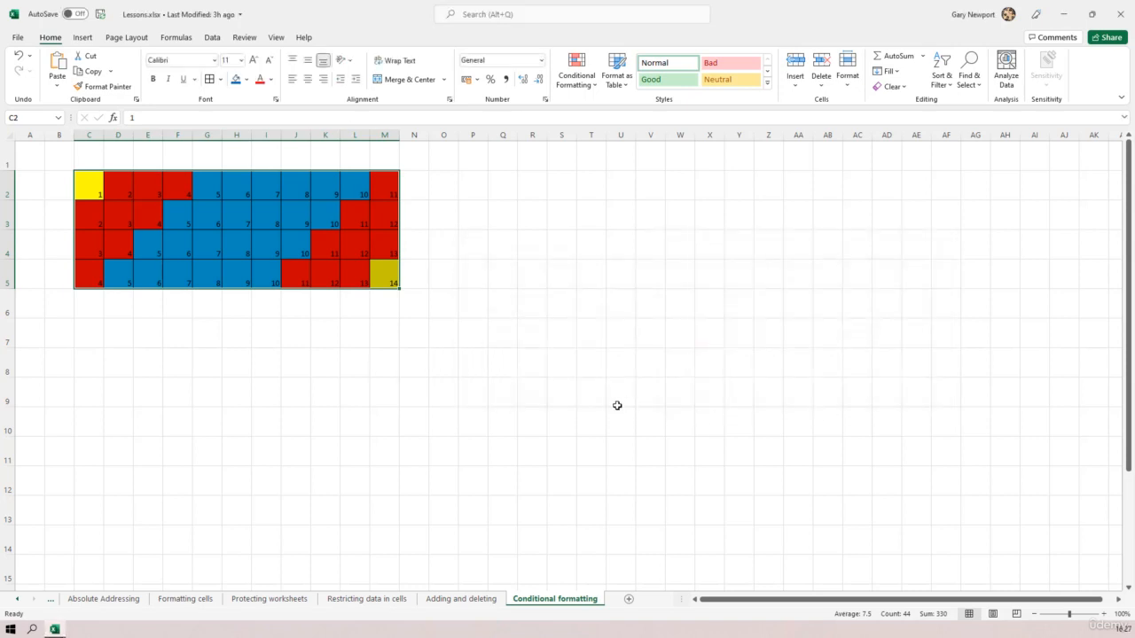
Step: Change the value in cell G4 of the formatted grid to 17
{"action": "left_click", "coordinate": [612, 393]}
{"action": "left_click", "coordinate": [207, 247]}
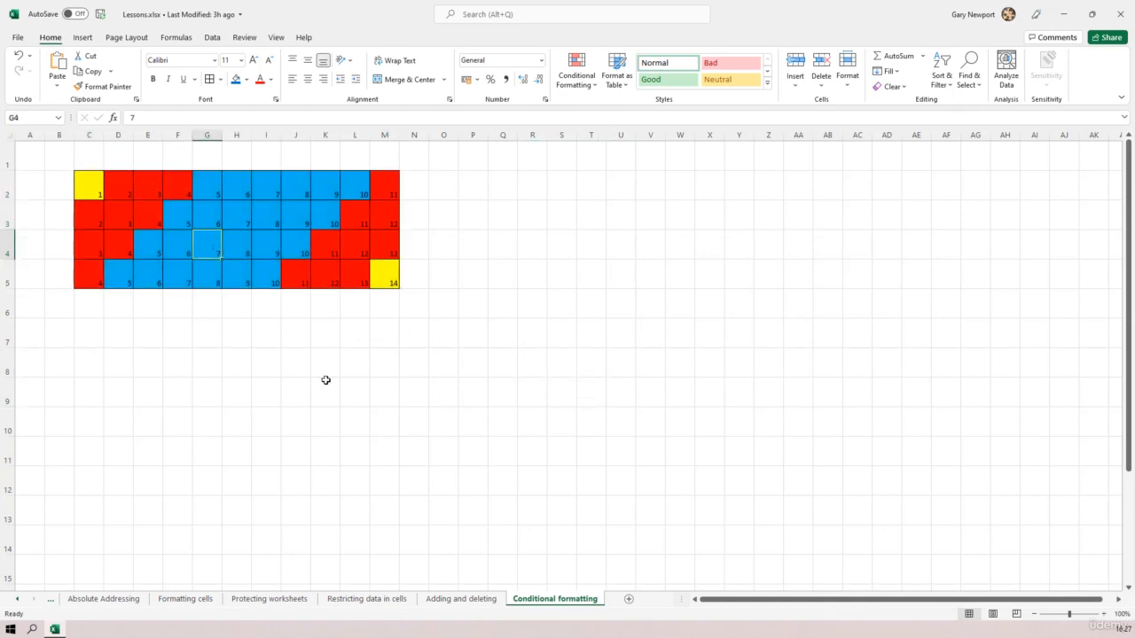
{"action": "type", "text": "1"}
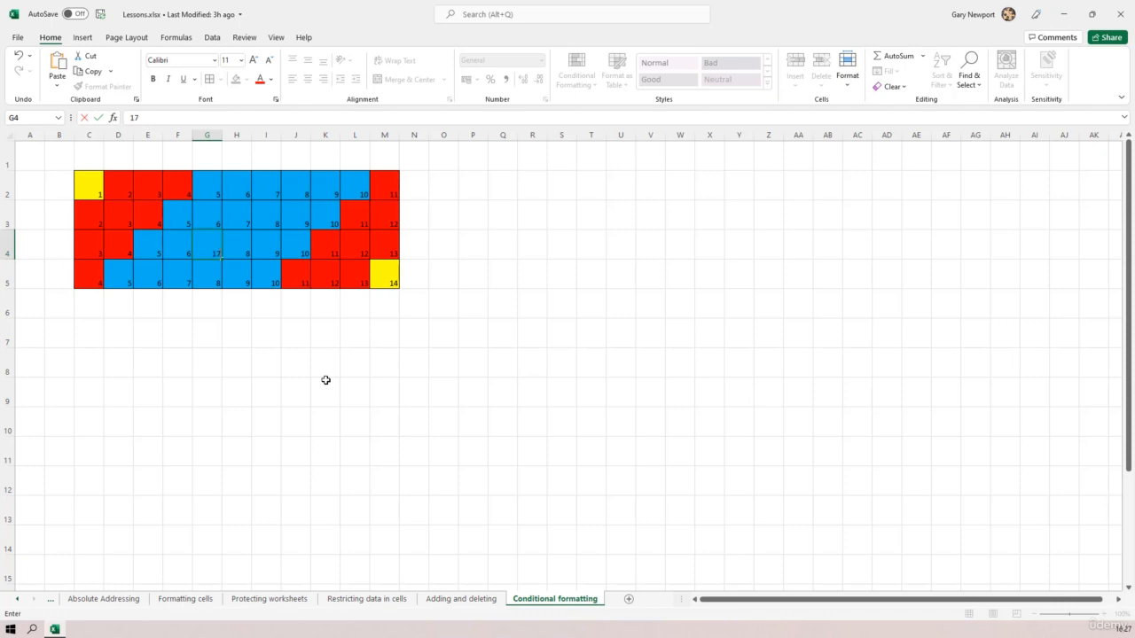
{"action": "key", "text": "Return"}
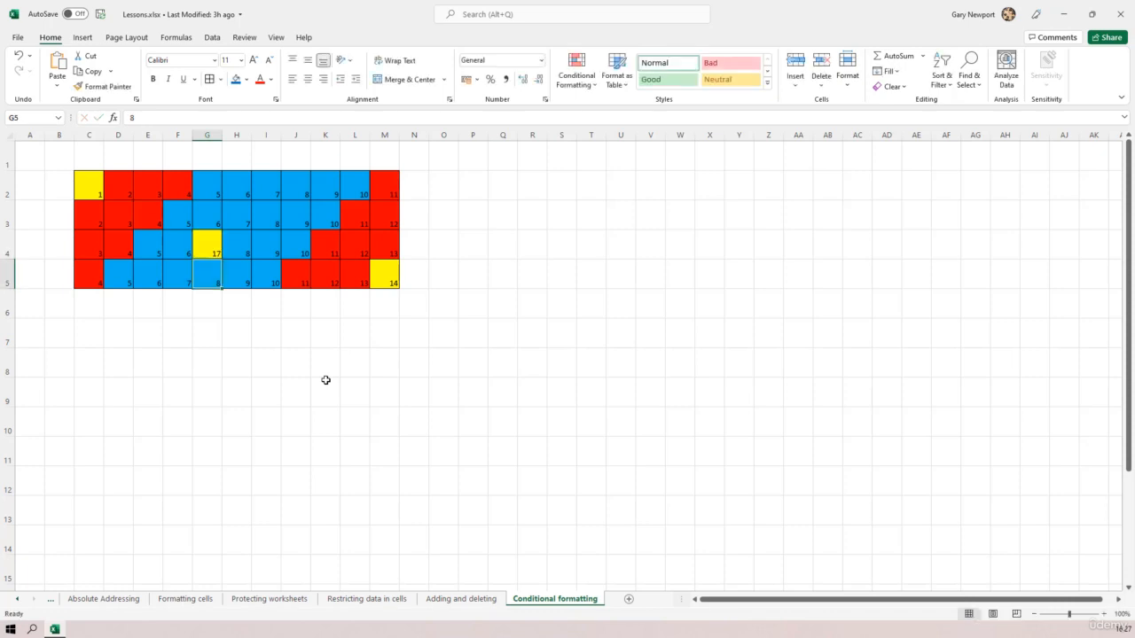